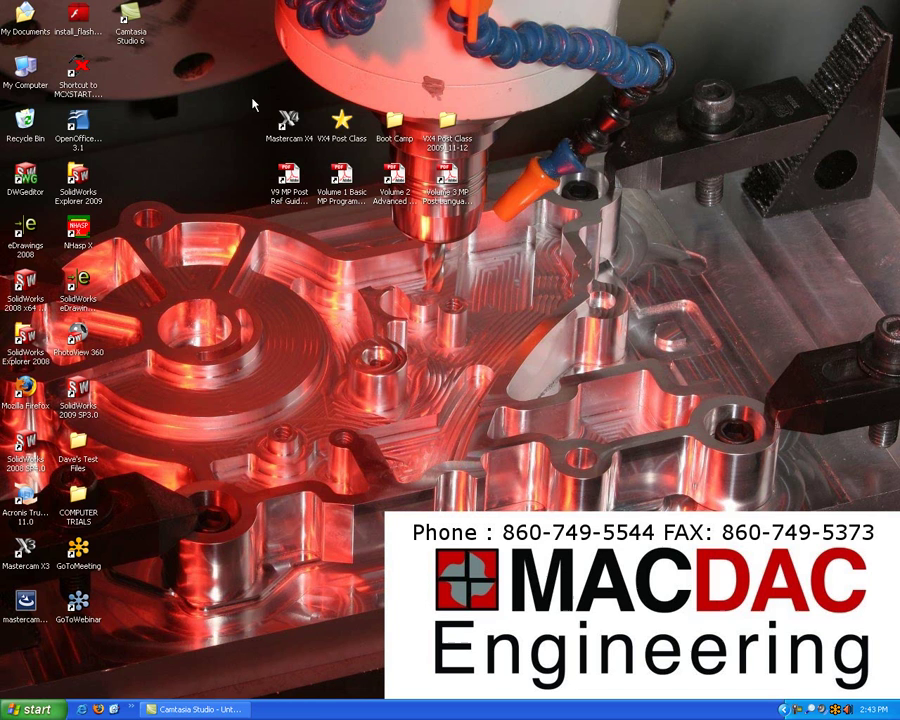
Step: Launch Mastercam X4 from its Windows XP desktop shortcut
click(286, 120)
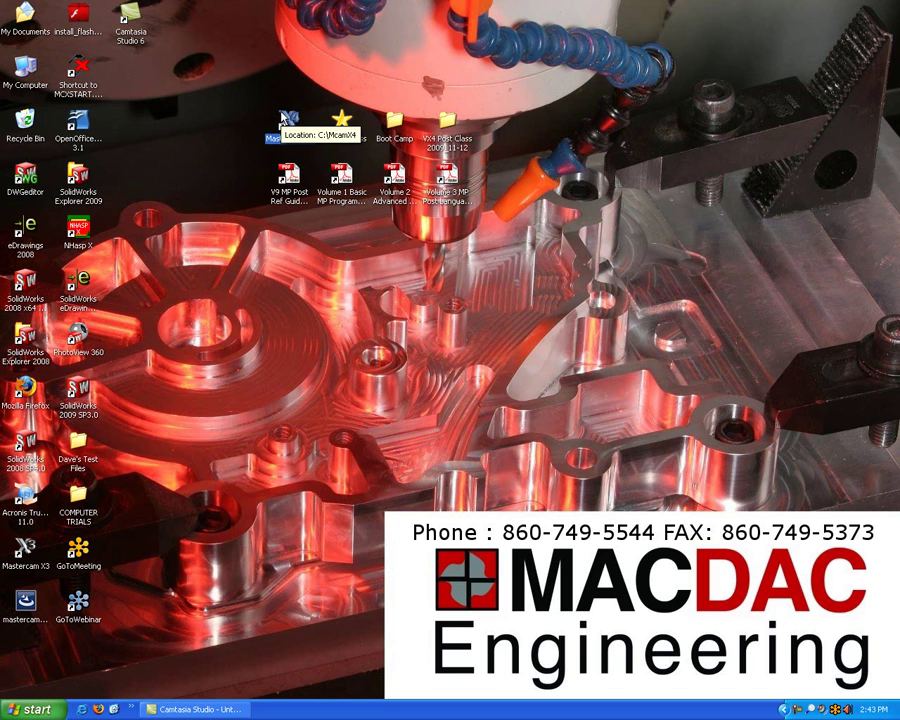
double_click(287, 118)
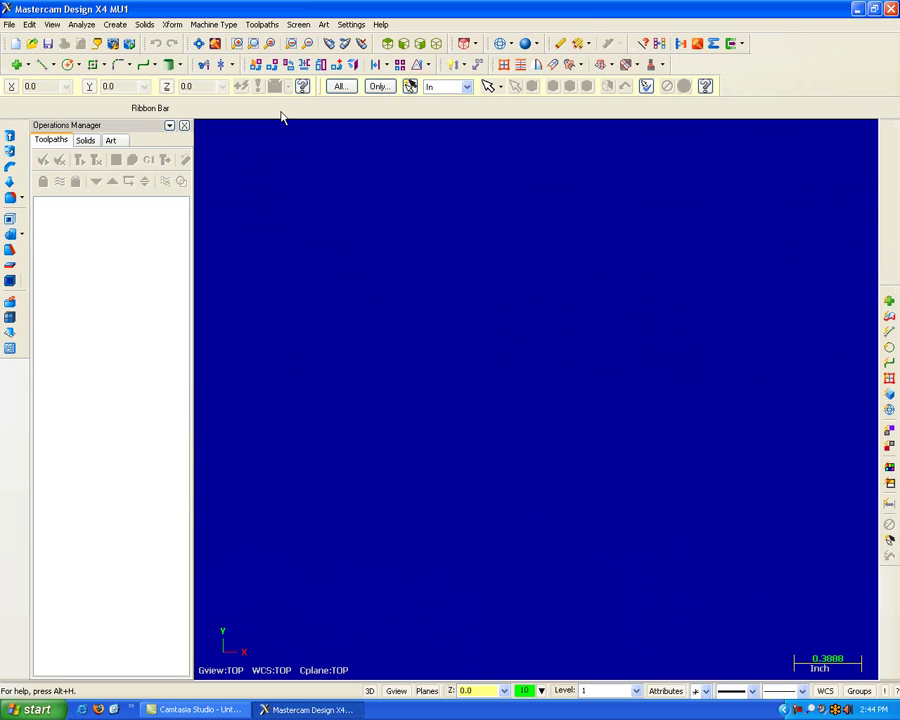
Step: Make the graphics background black (colour 0) and save it to the configuration file
click(351, 24)
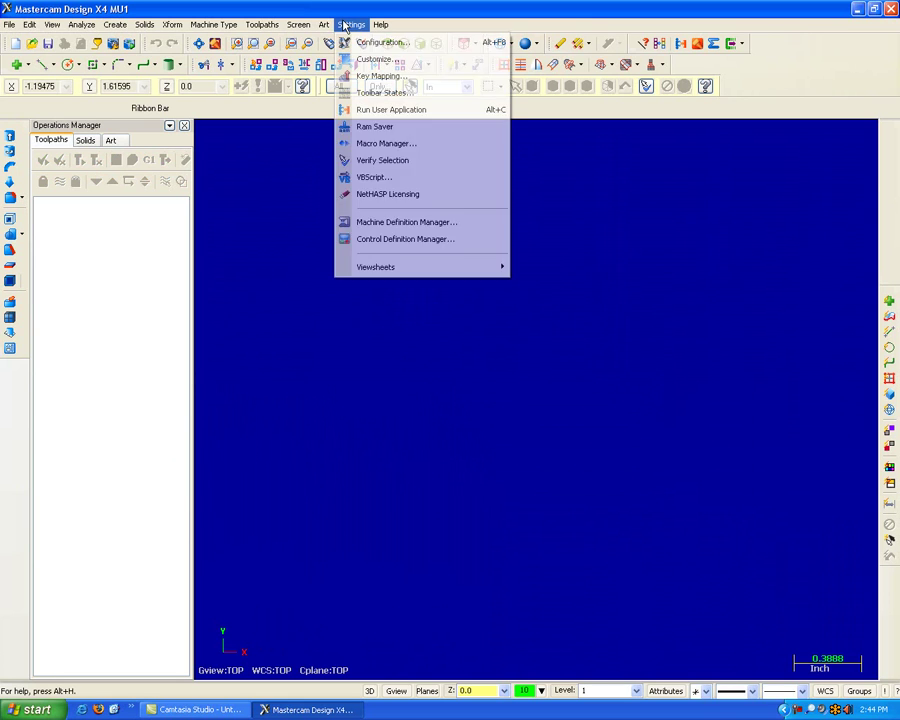
click(497, 47)
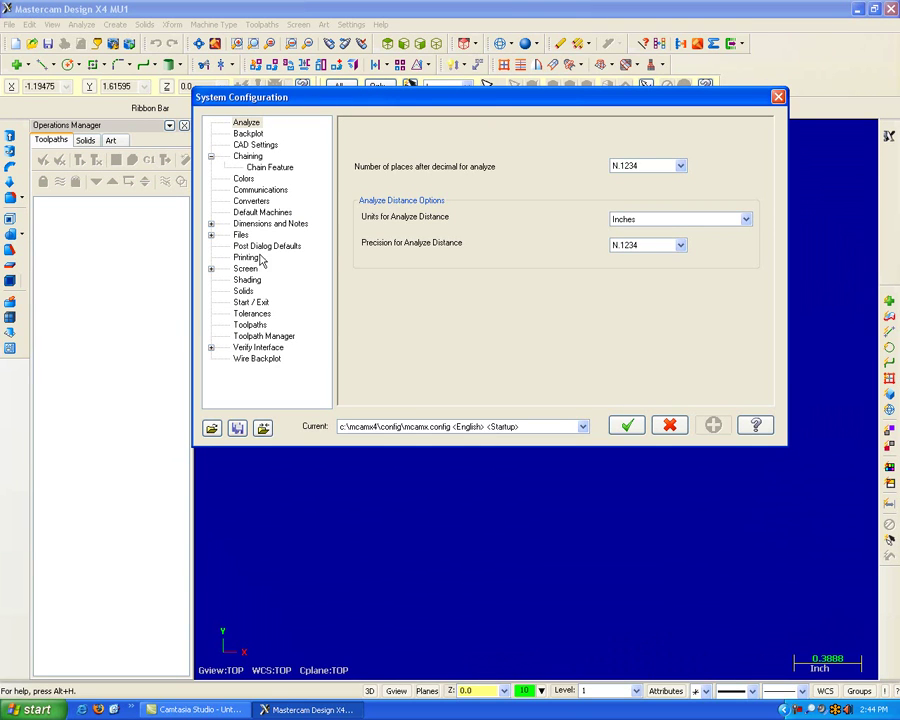
click(248, 123)
click(248, 186)
click(244, 179)
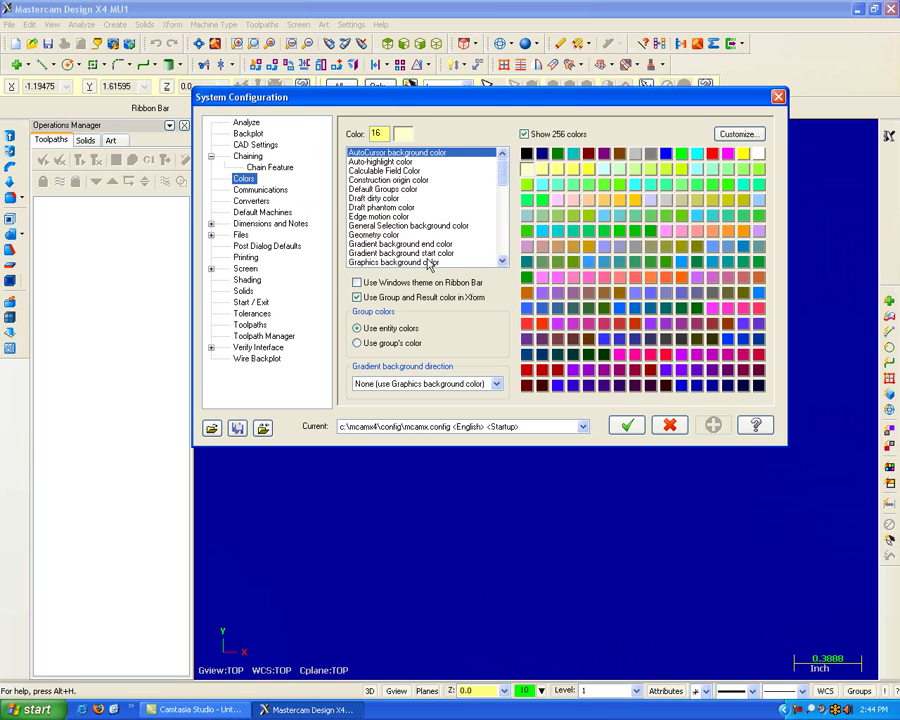
click(433, 262)
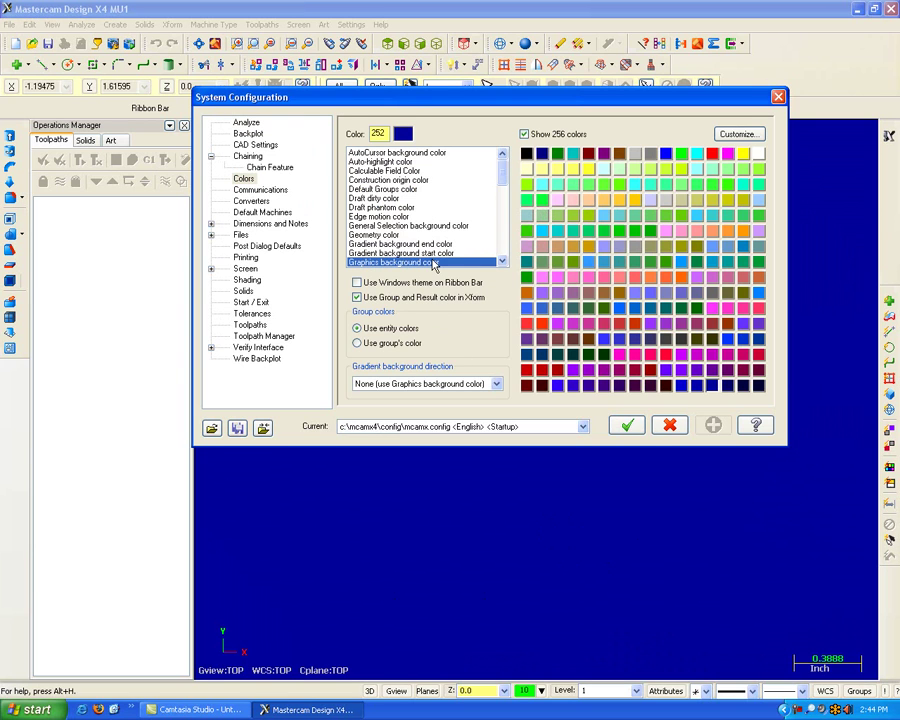
click(527, 155)
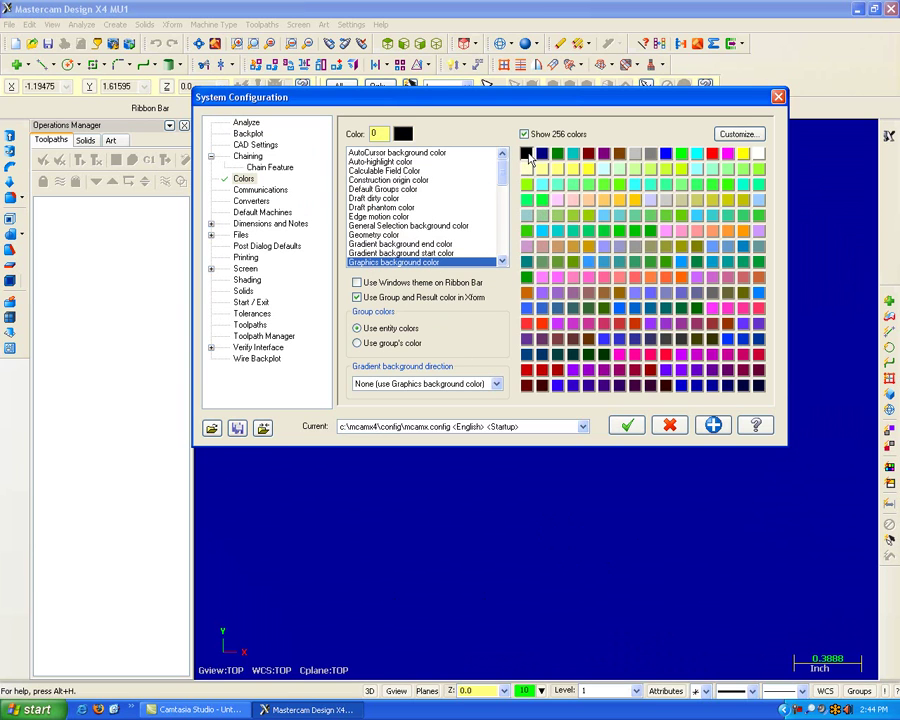
click(627, 425)
click(452, 300)
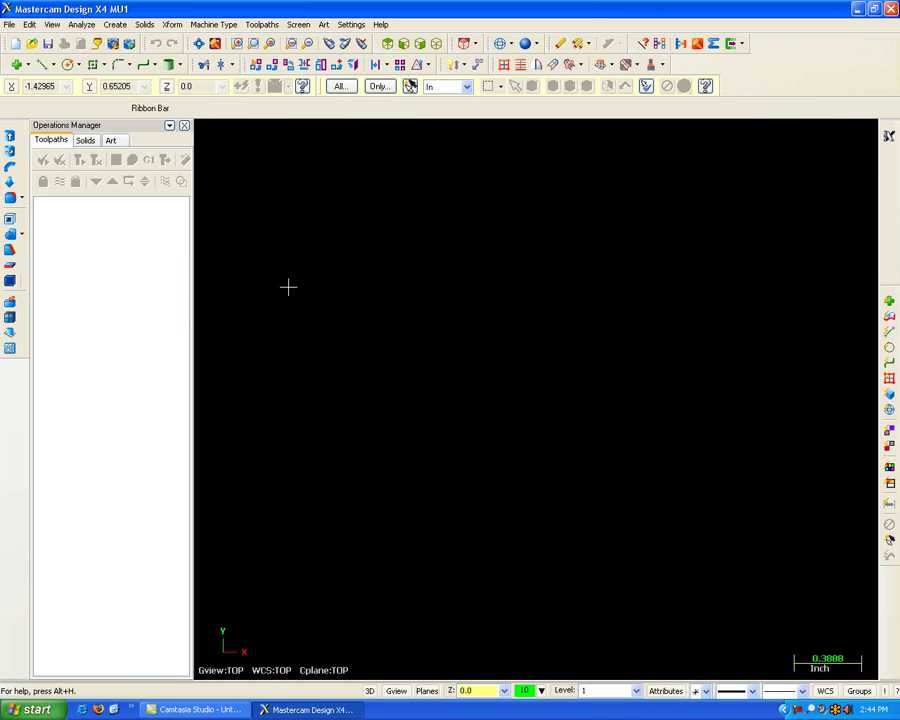
click(358, 26)
click(358, 42)
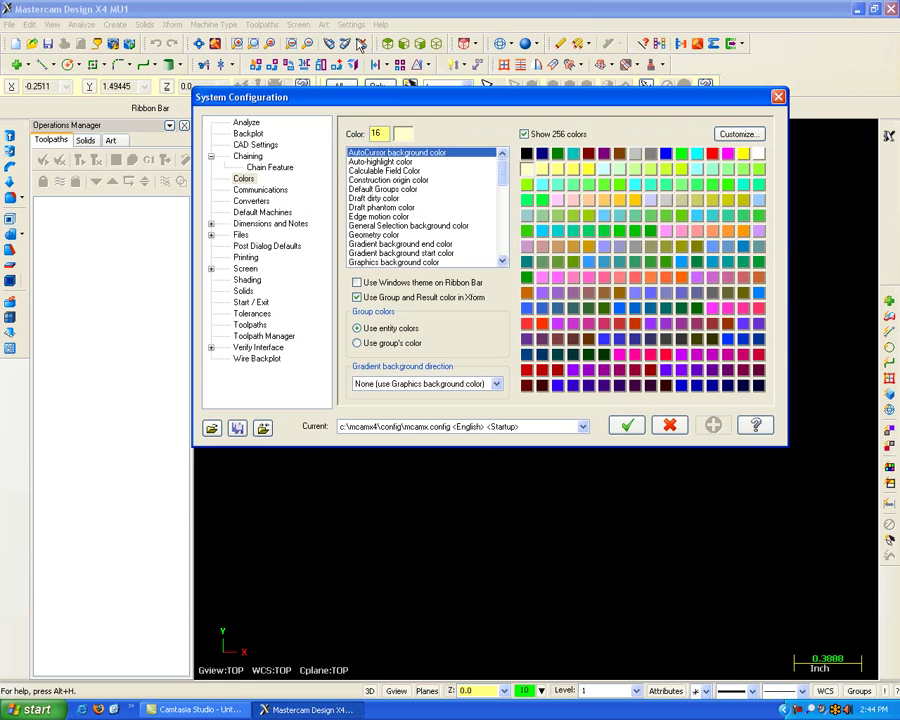
click(418, 262)
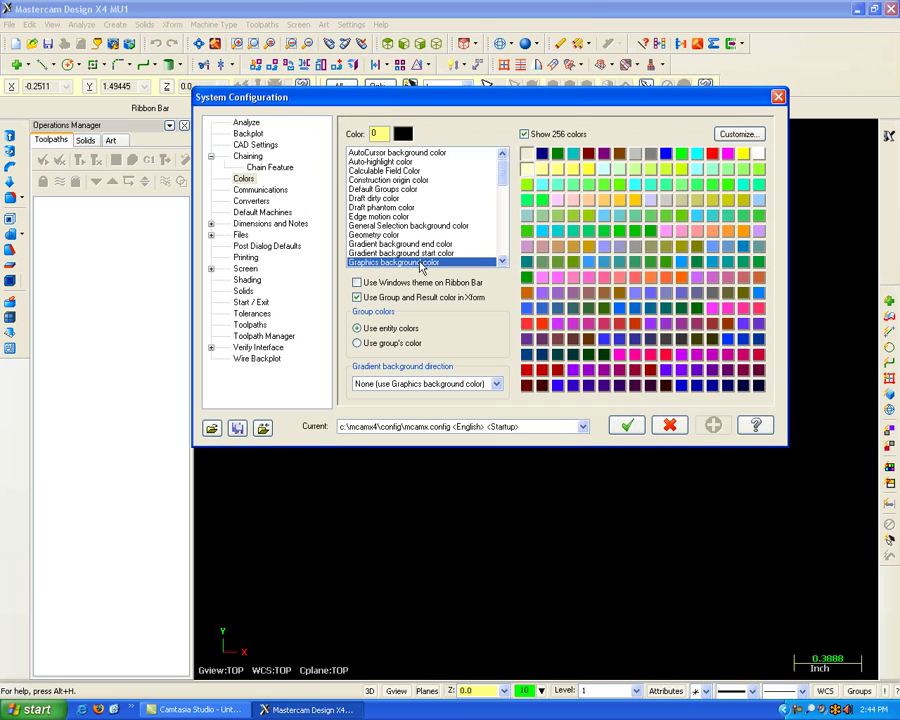
click(760, 155)
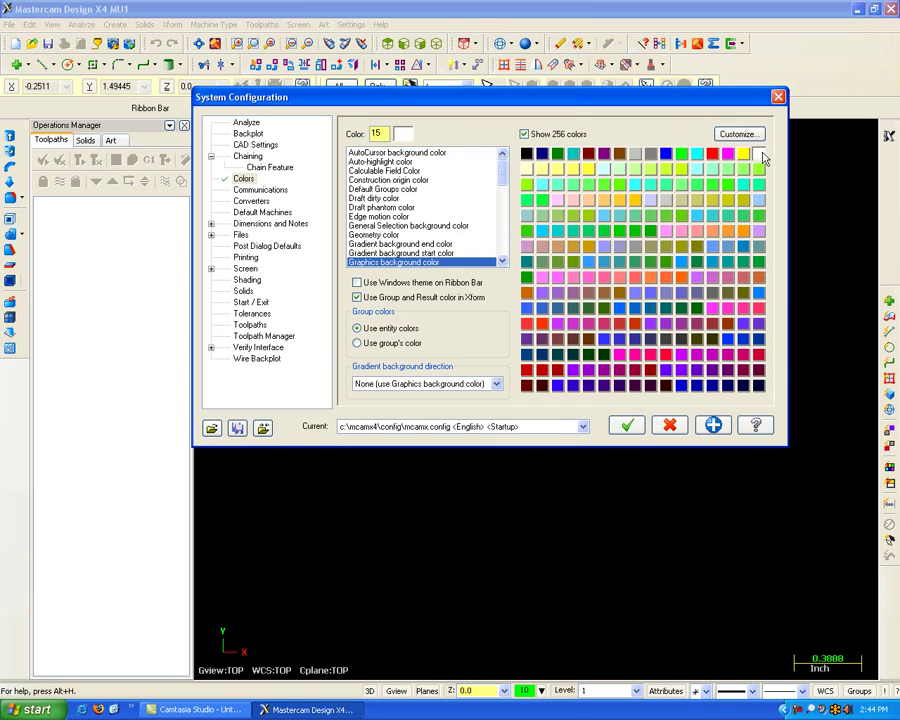
click(627, 425)
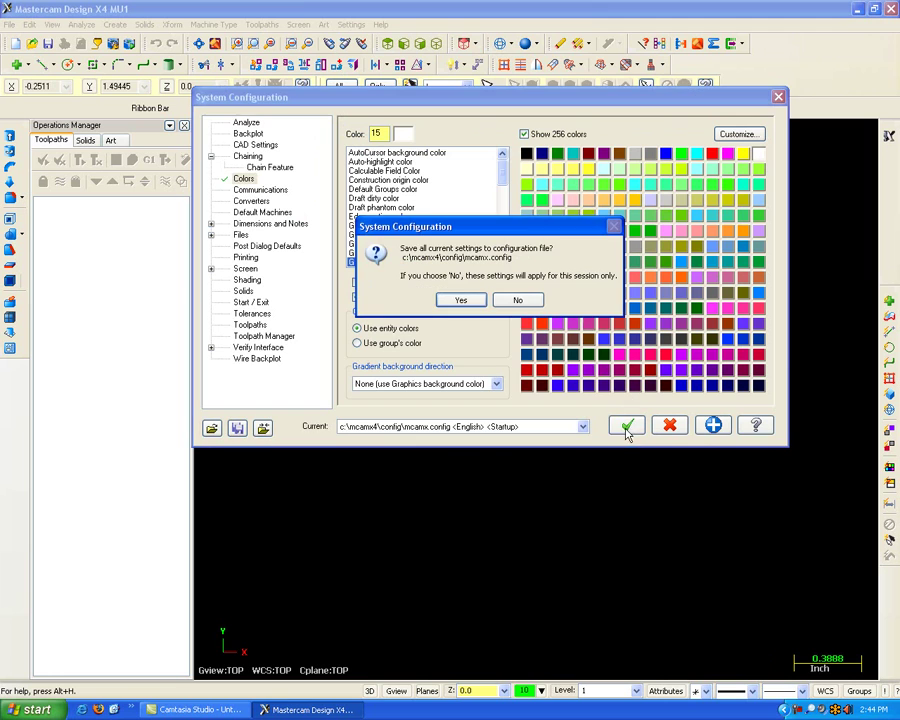
click(461, 300)
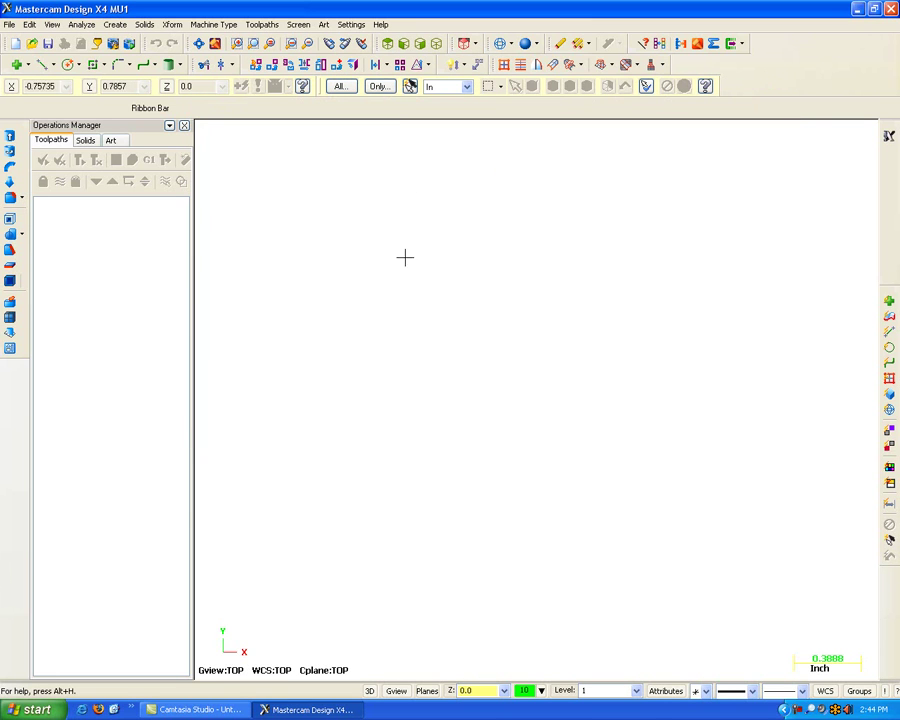
click(355, 25)
click(360, 42)
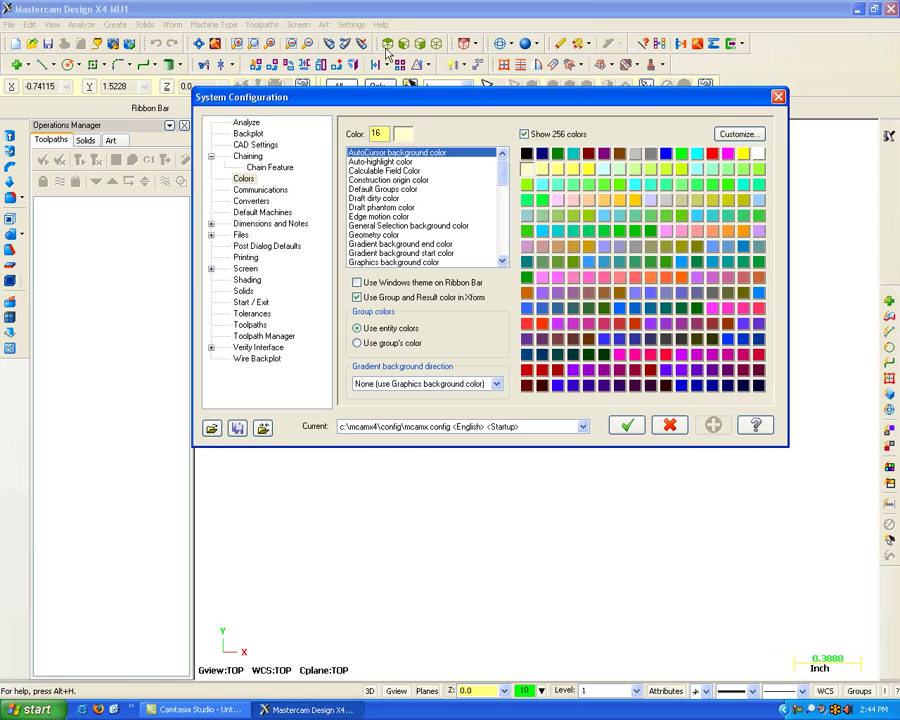
click(413, 262)
click(527, 153)
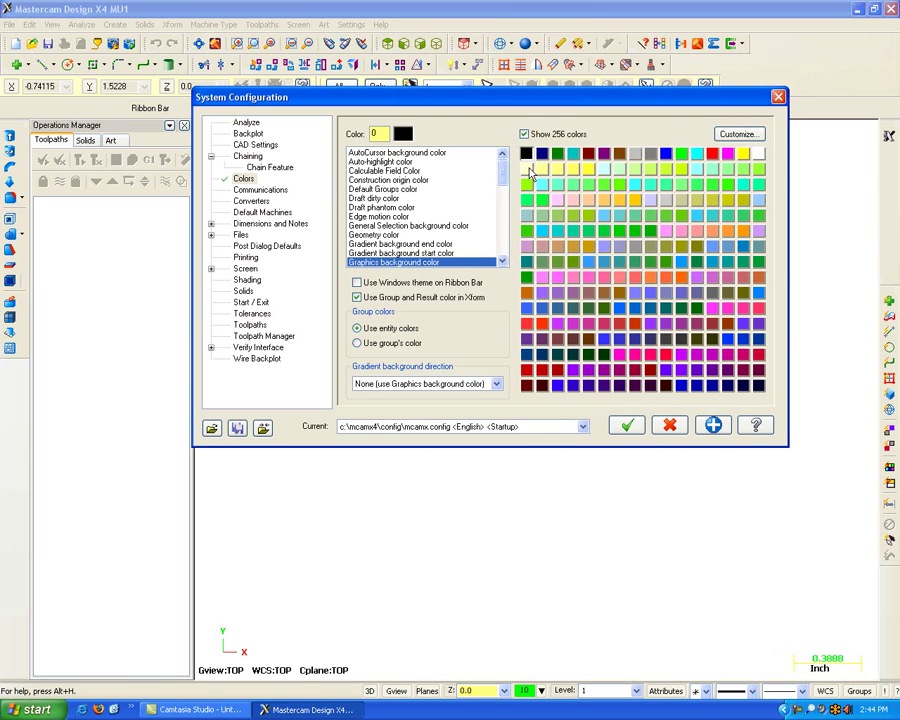
click(627, 425)
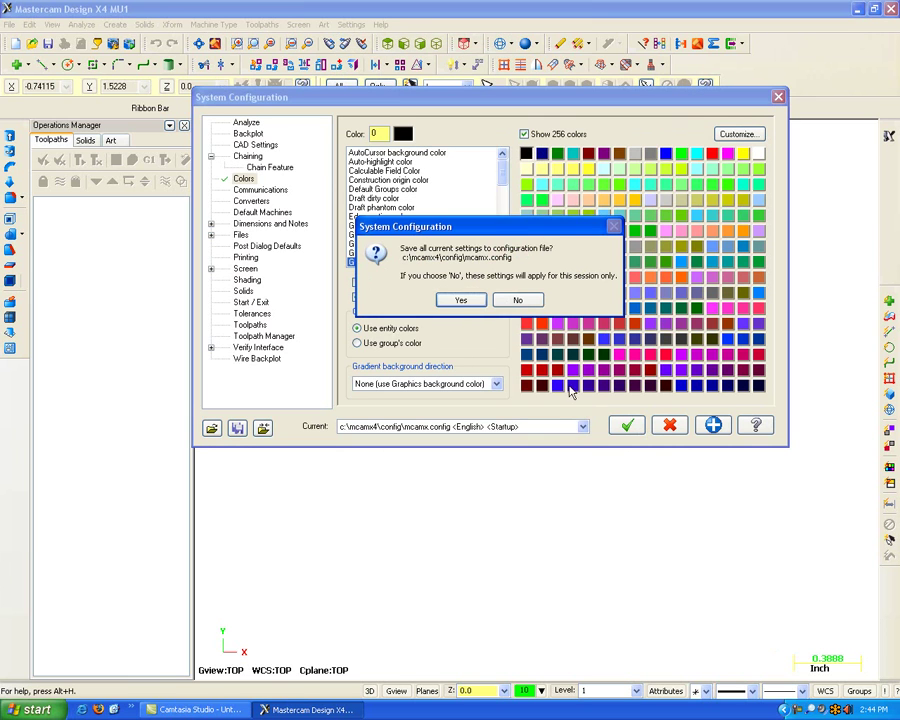
click(462, 301)
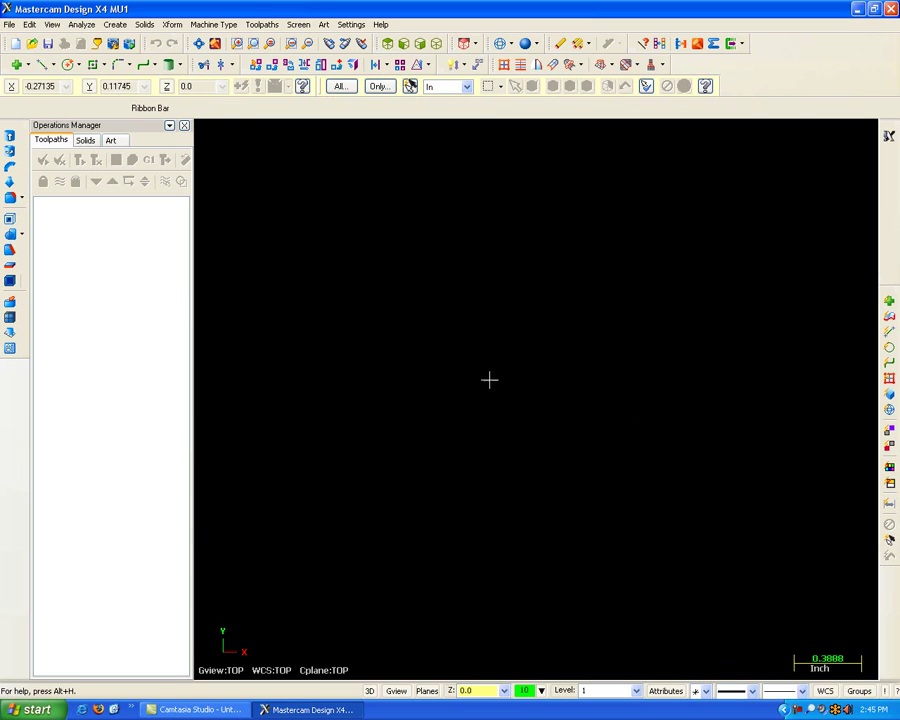
Step: Draw five endpoint lines: four parallel diagonals and one long crossing line
click(41, 64)
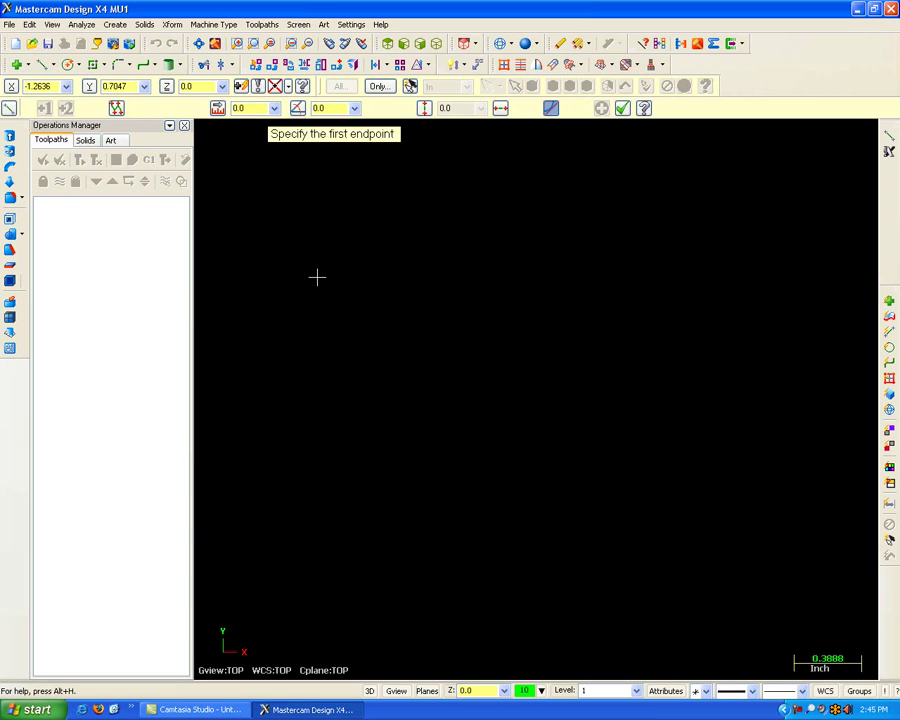
click(323, 246)
click(703, 465)
click(650, 229)
click(375, 587)
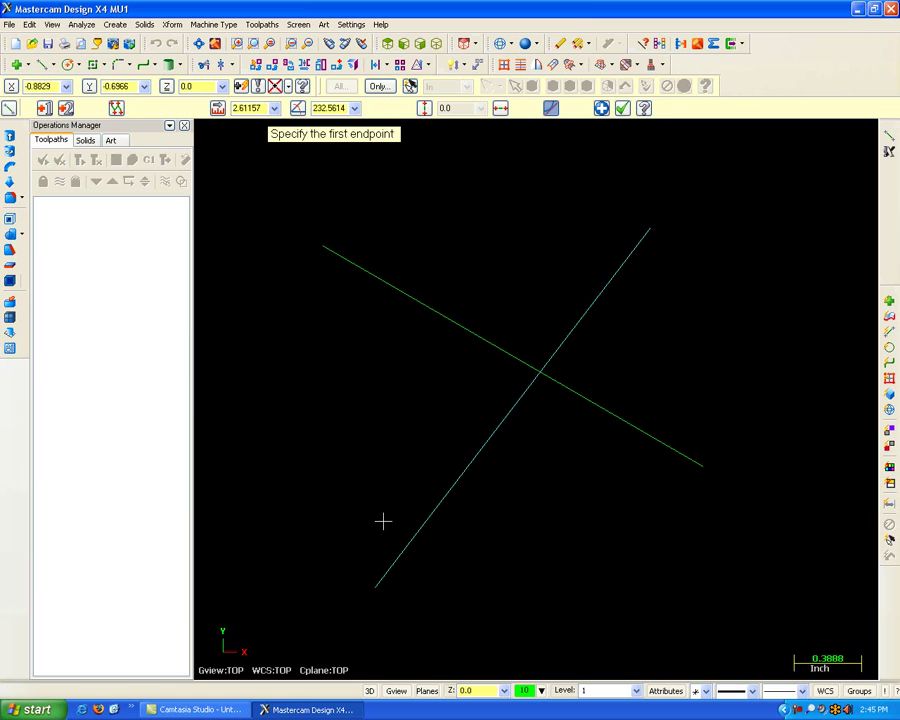
click(462, 193)
click(261, 469)
click(518, 249)
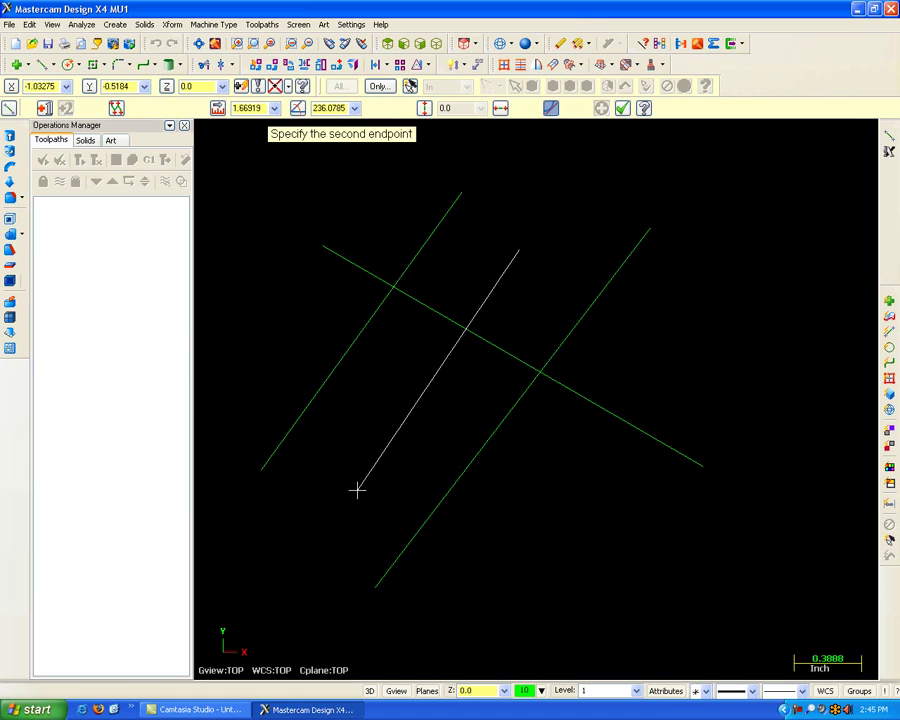
click(340, 518)
click(693, 339)
click(509, 581)
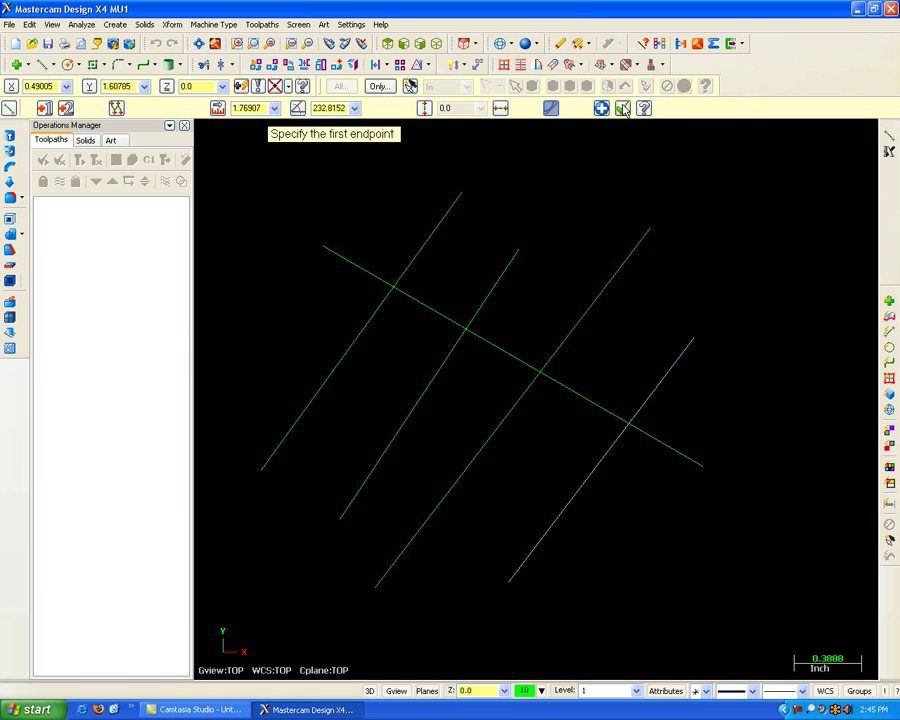
key(Escape)
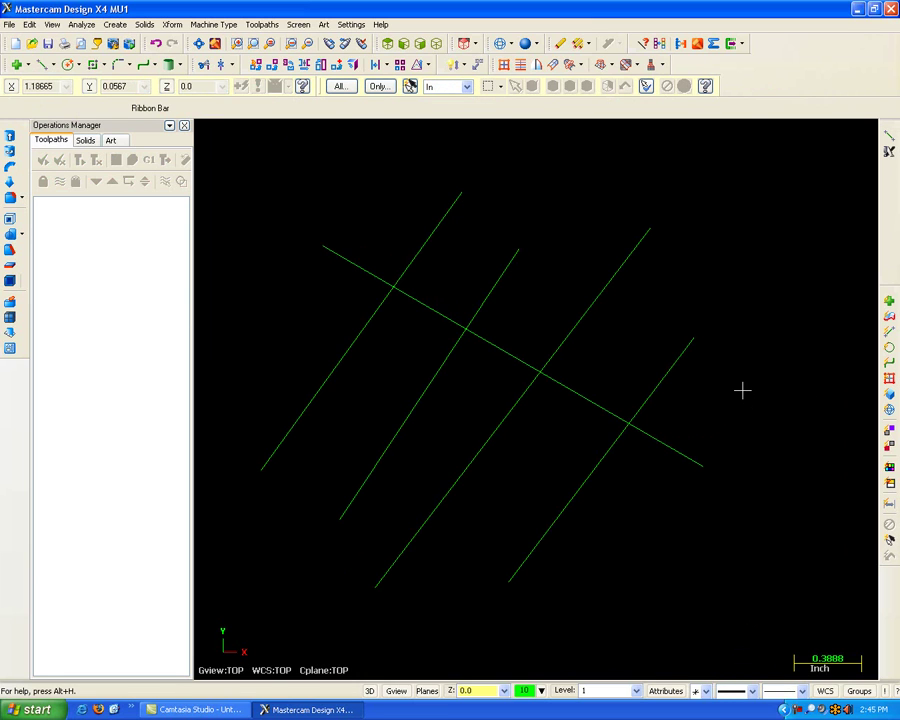
Step: Start a new file without saving, then make the CAD default line width thicker and save the configuration
click(15, 43)
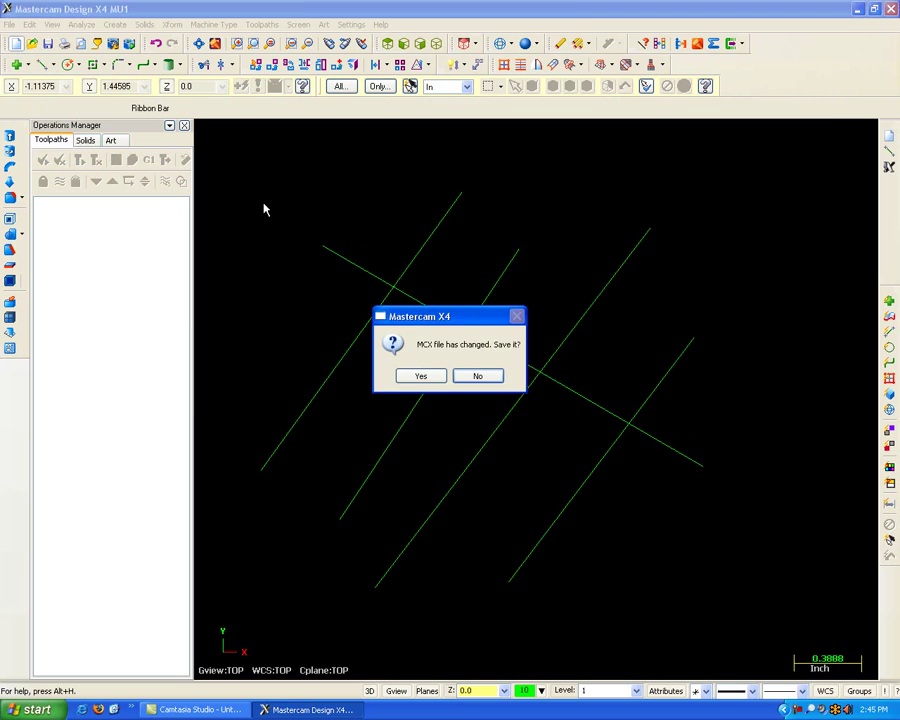
click(478, 376)
click(350, 24)
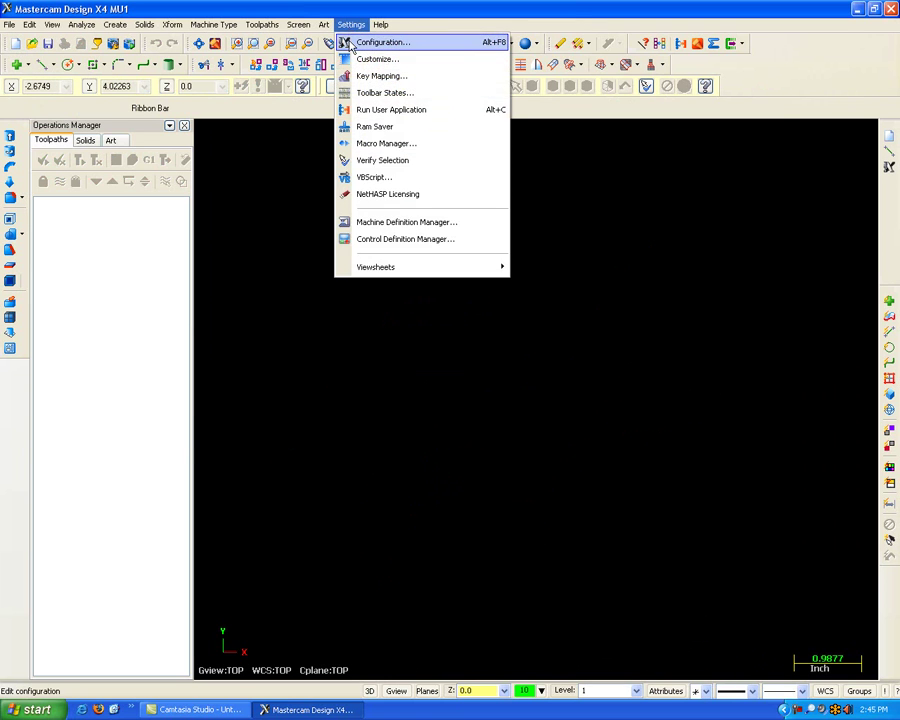
click(375, 42)
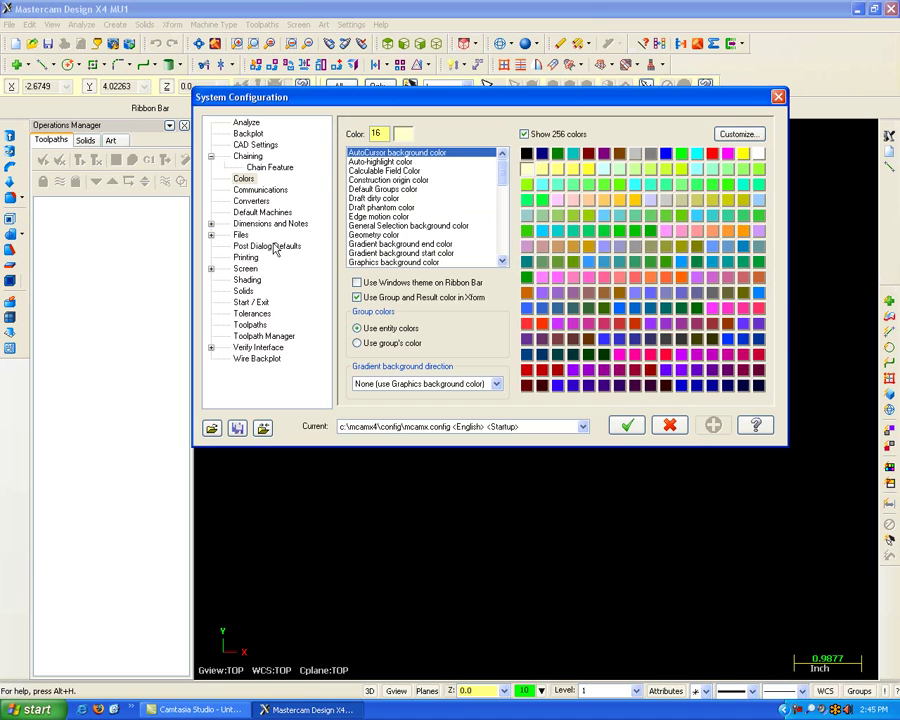
click(268, 147)
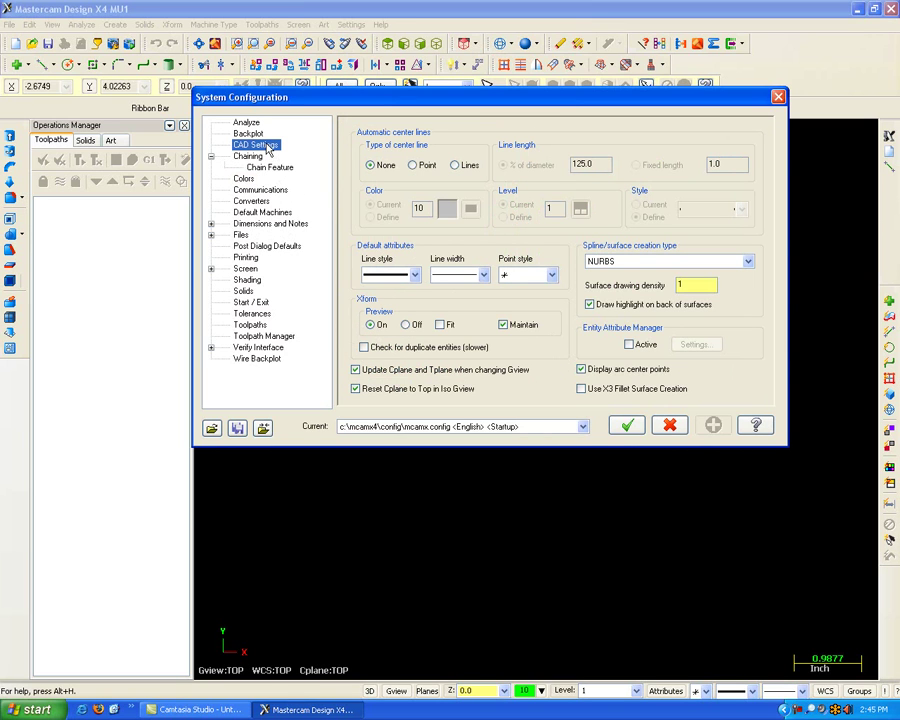
click(451, 277)
click(449, 330)
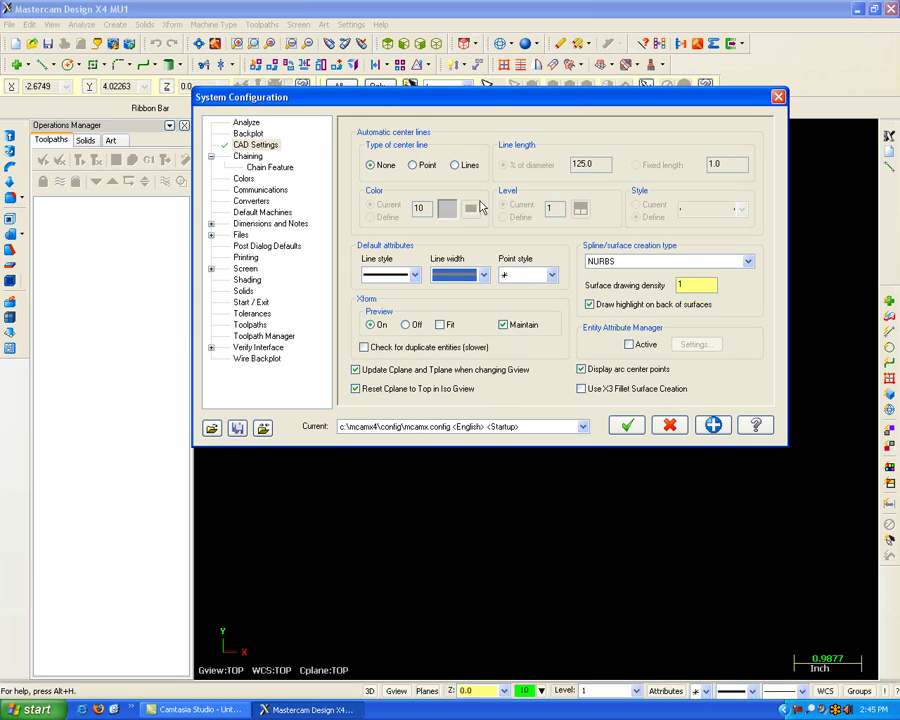
click(626, 428)
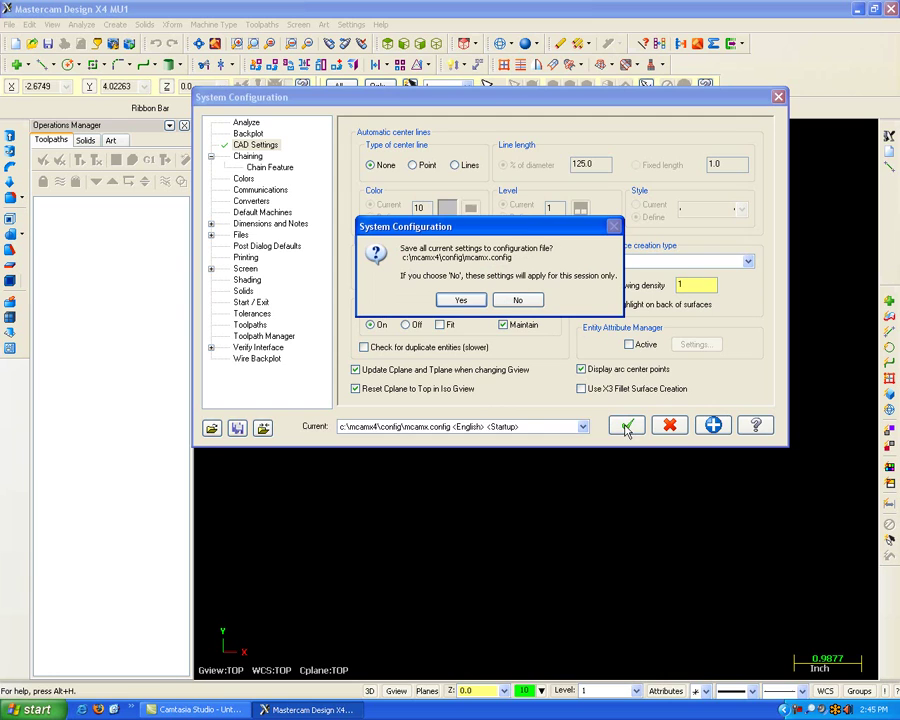
click(460, 297)
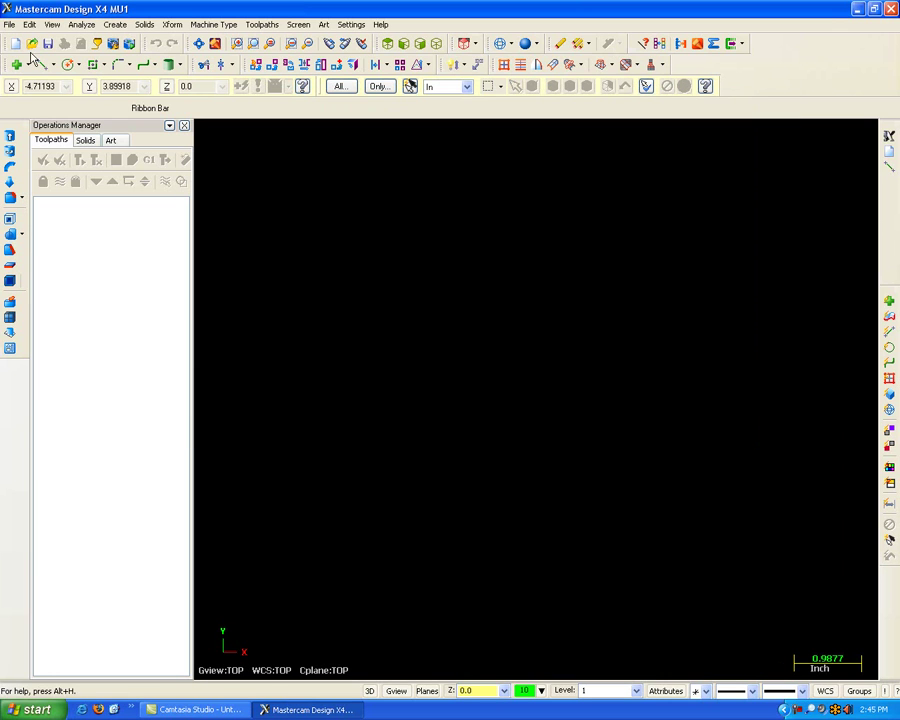
Step: Draw three thick crossing test lines, then discard them with a new unsaved file
click(41, 64)
click(613, 207)
click(410, 361)
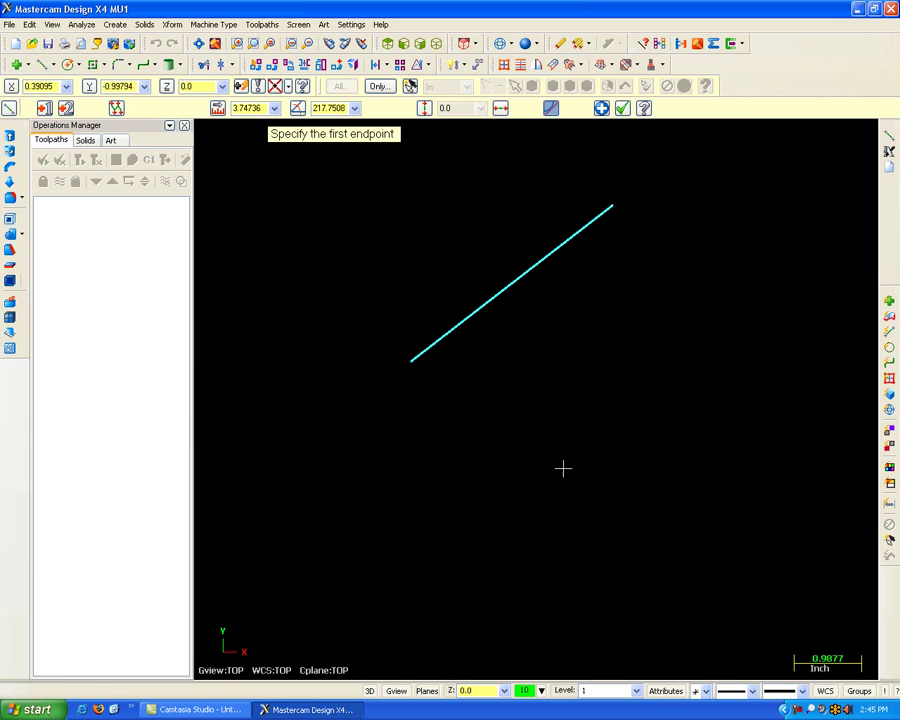
click(753, 436)
click(448, 195)
click(605, 421)
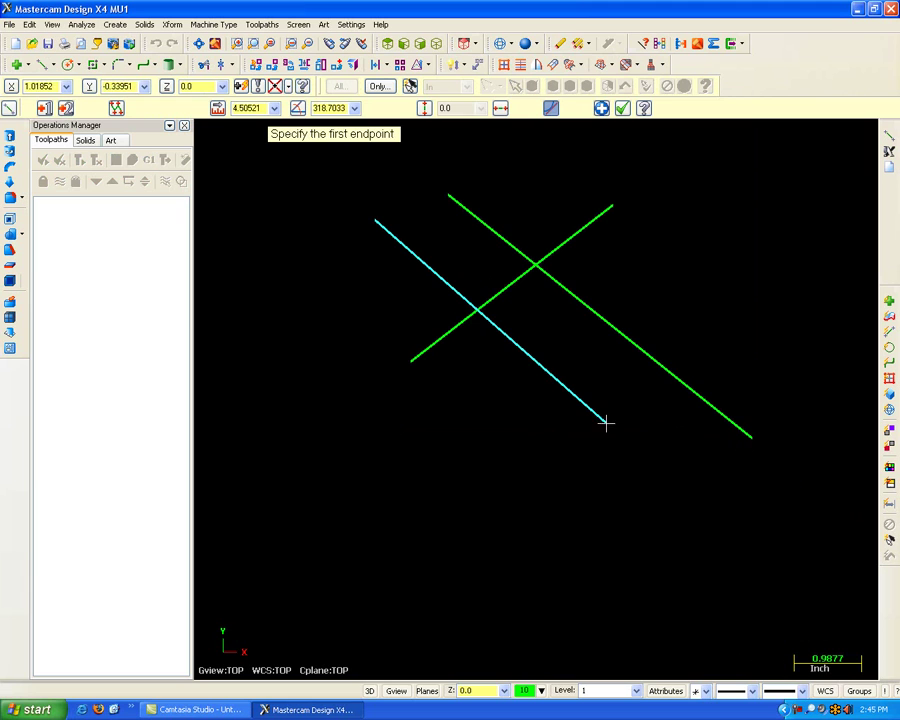
click(622, 108)
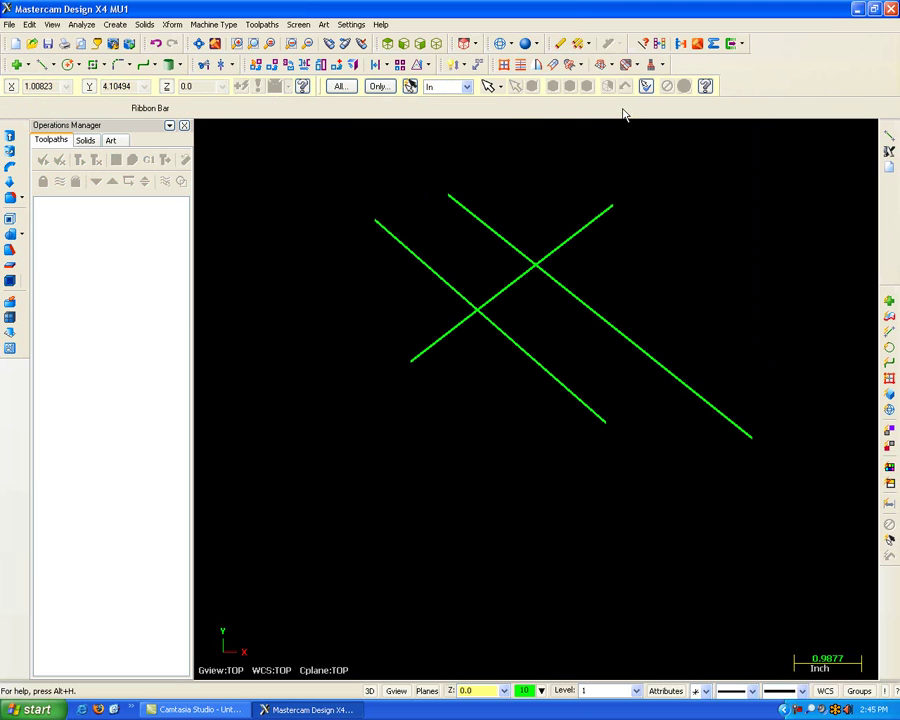
click(15, 43)
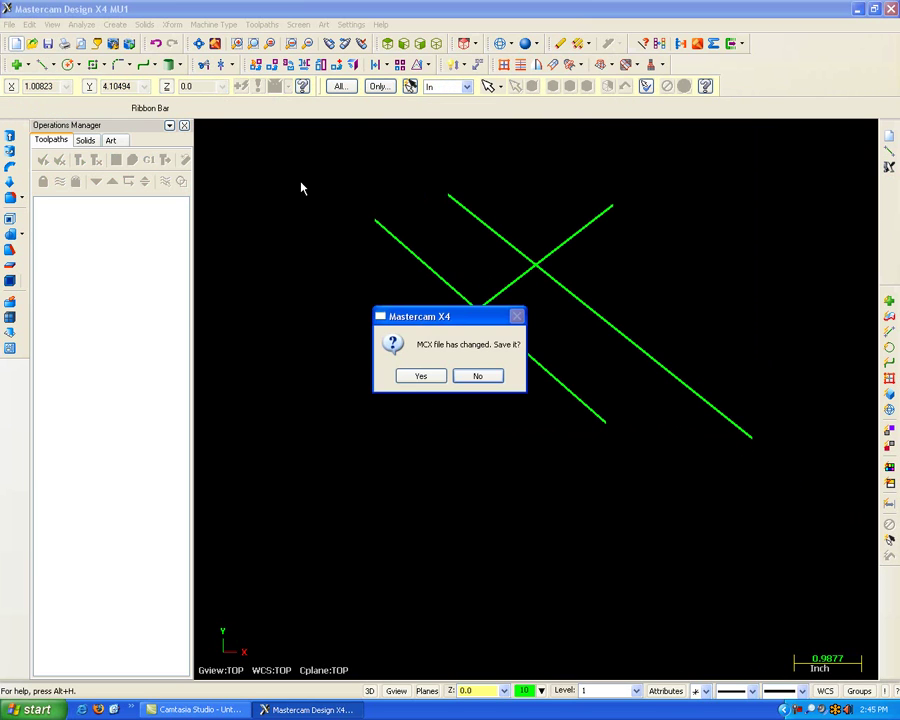
click(479, 375)
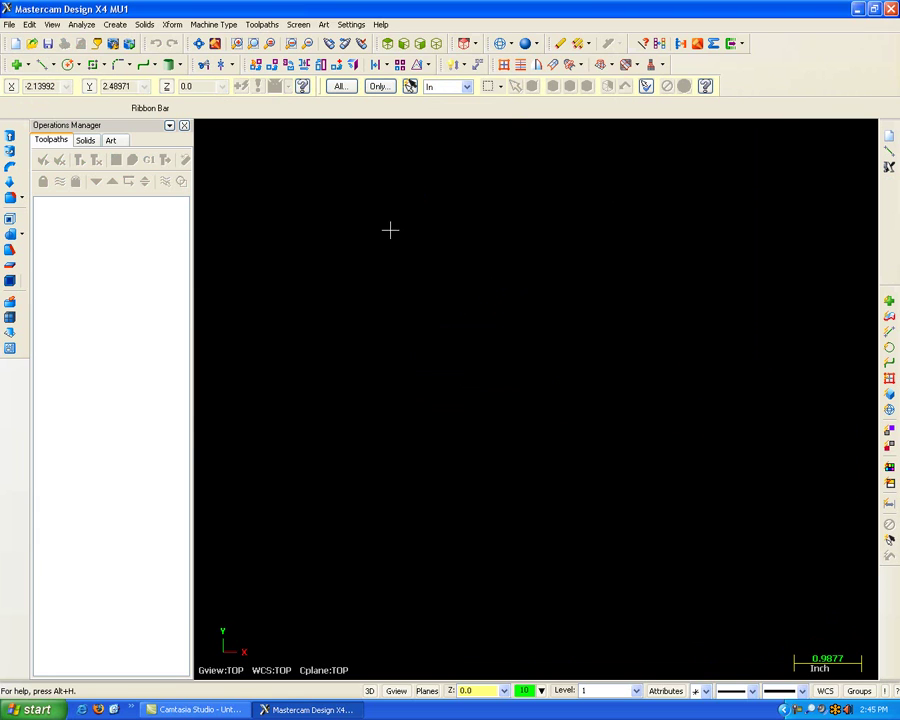
Step: In System Configuration, review Chaining and leave Backplot's 4-5 Axis tool vectors enabled
click(351, 24)
click(344, 45)
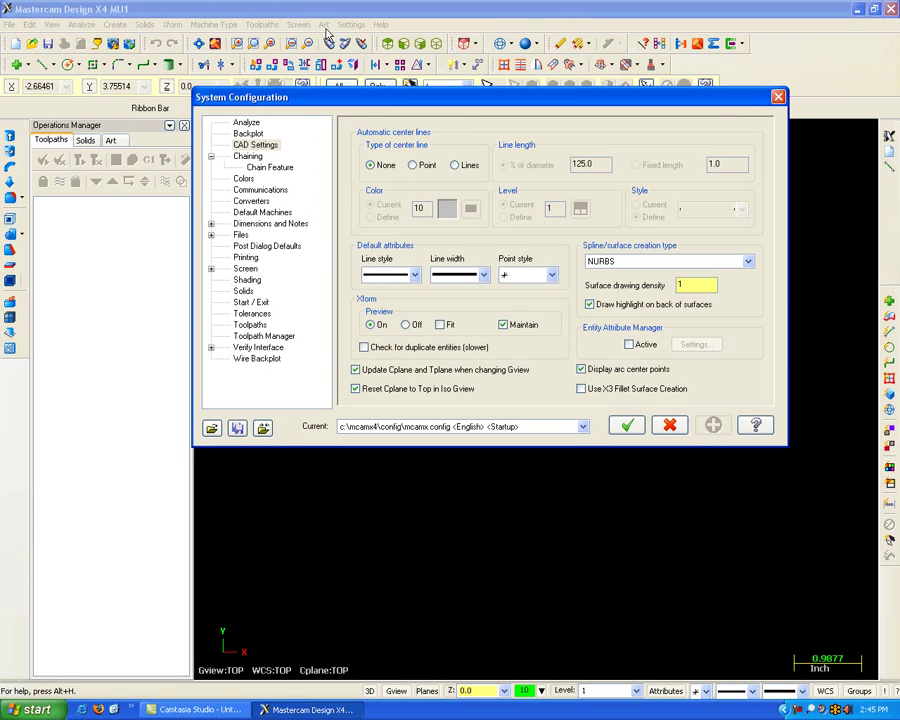
click(249, 158)
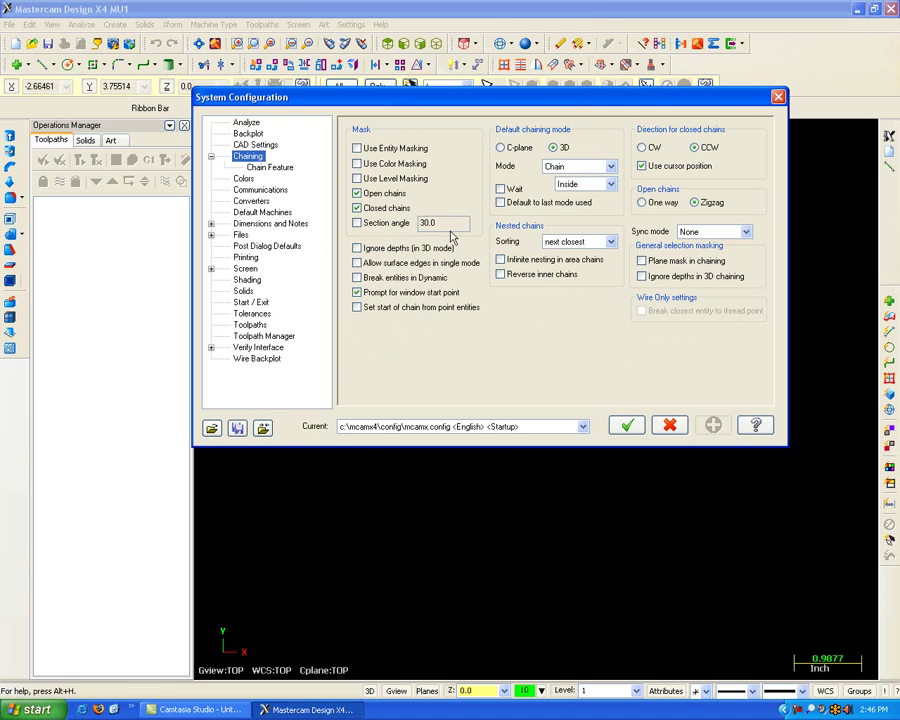
click(249, 134)
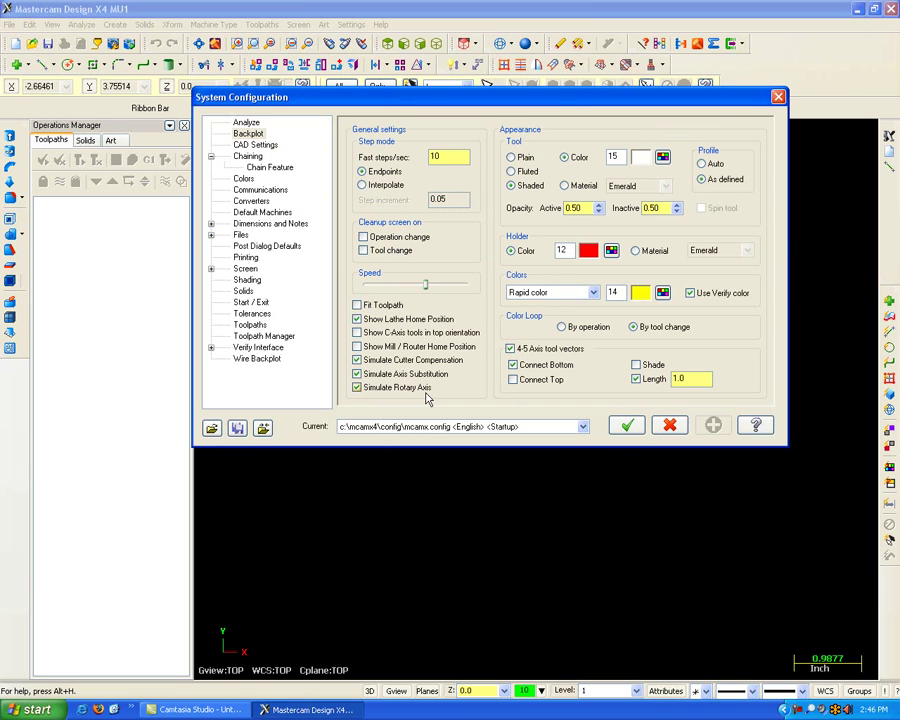
click(541, 350)
click(541, 350)
click(541, 350)
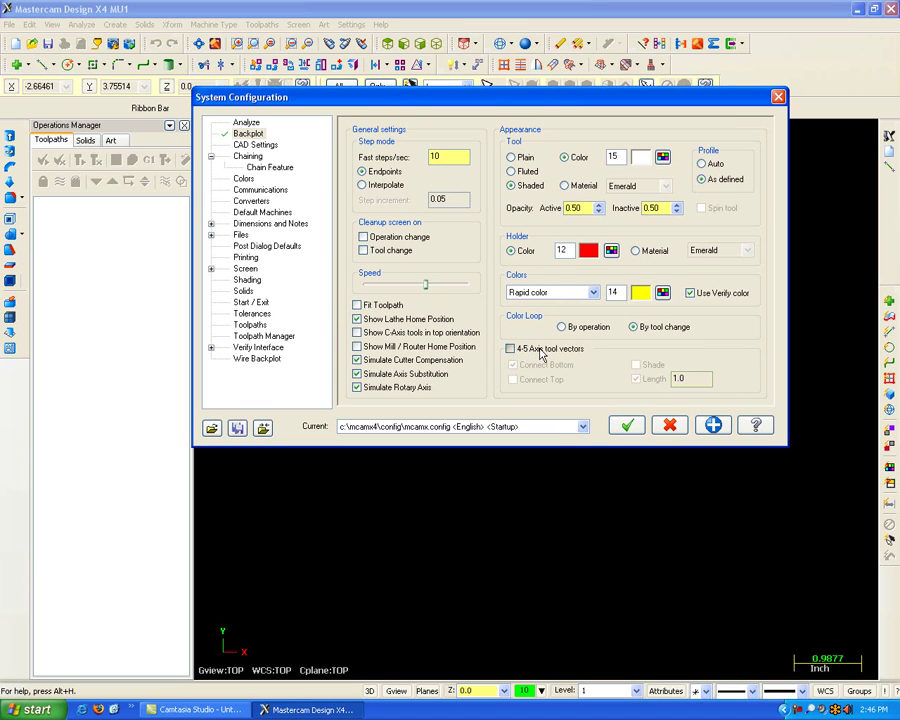
click(541, 350)
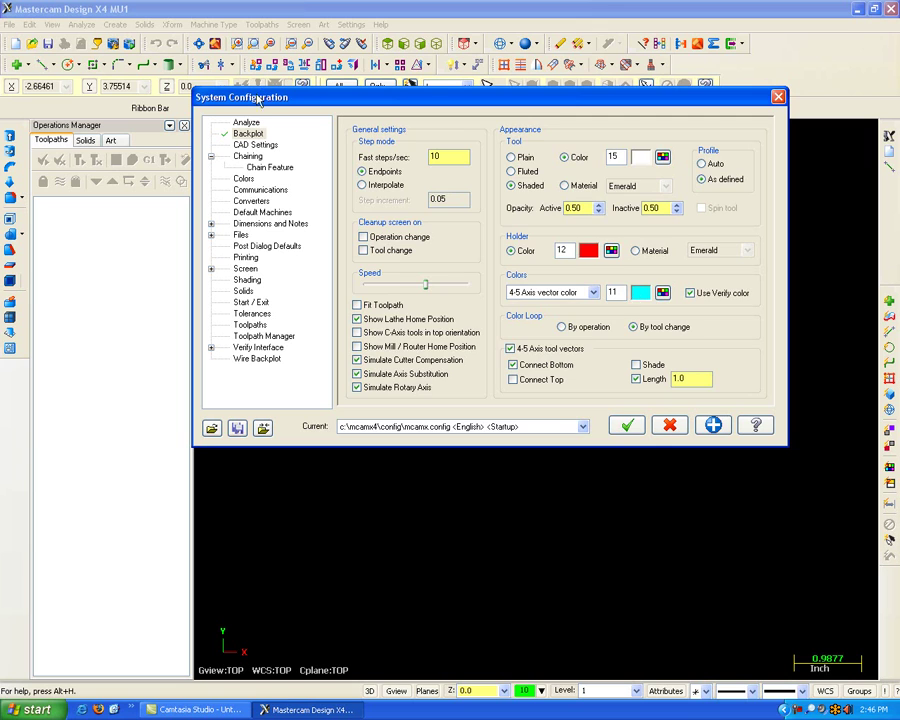
click(246, 122)
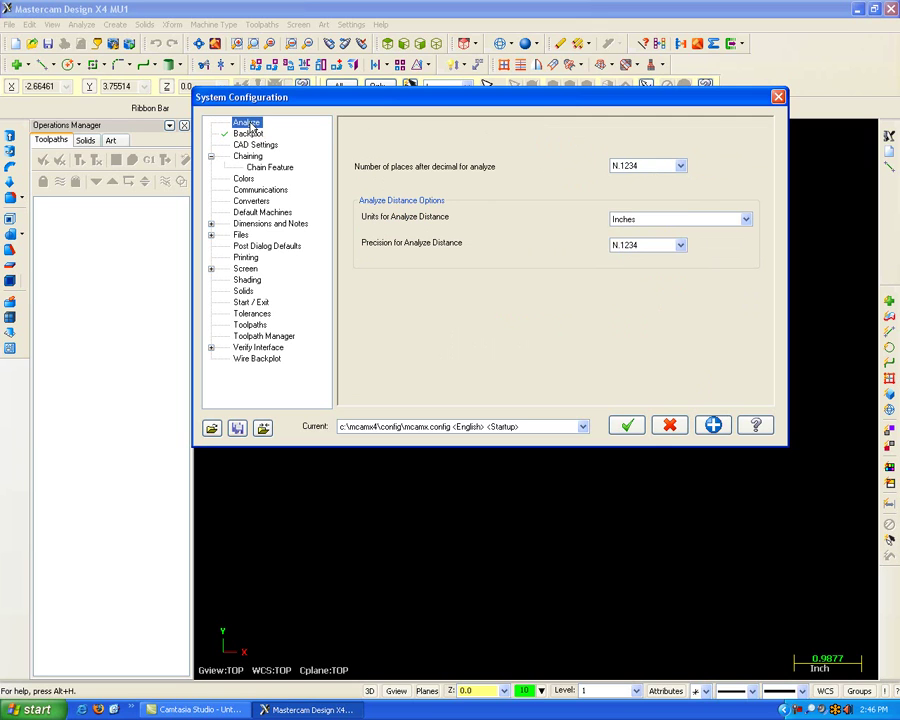
Step: Keep Analyze settings at N.1234 decimal places, Inches units and N.1234 precision
click(655, 167)
click(655, 167)
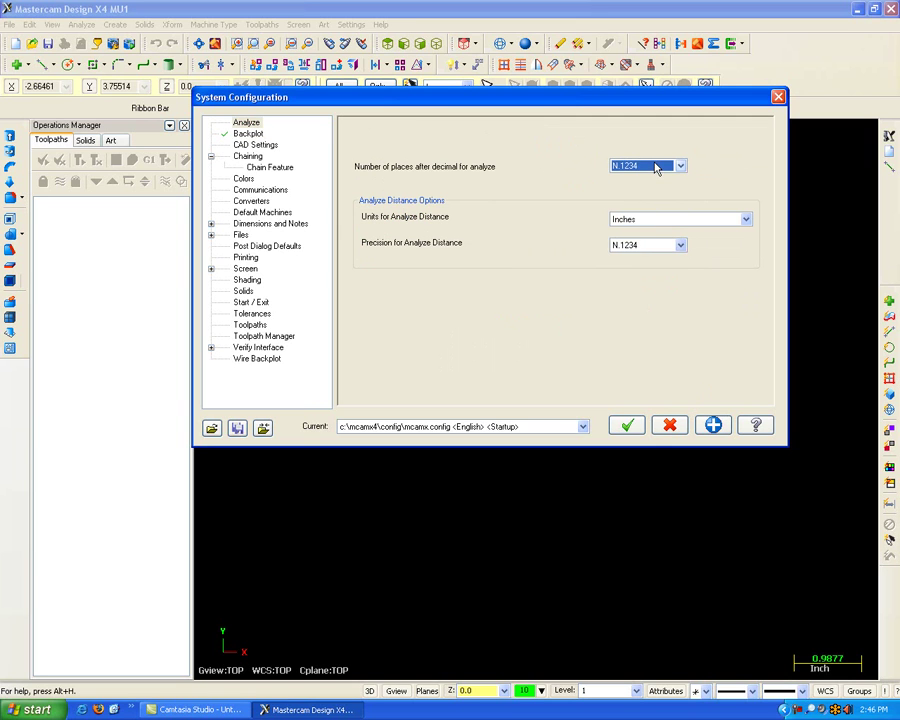
click(632, 220)
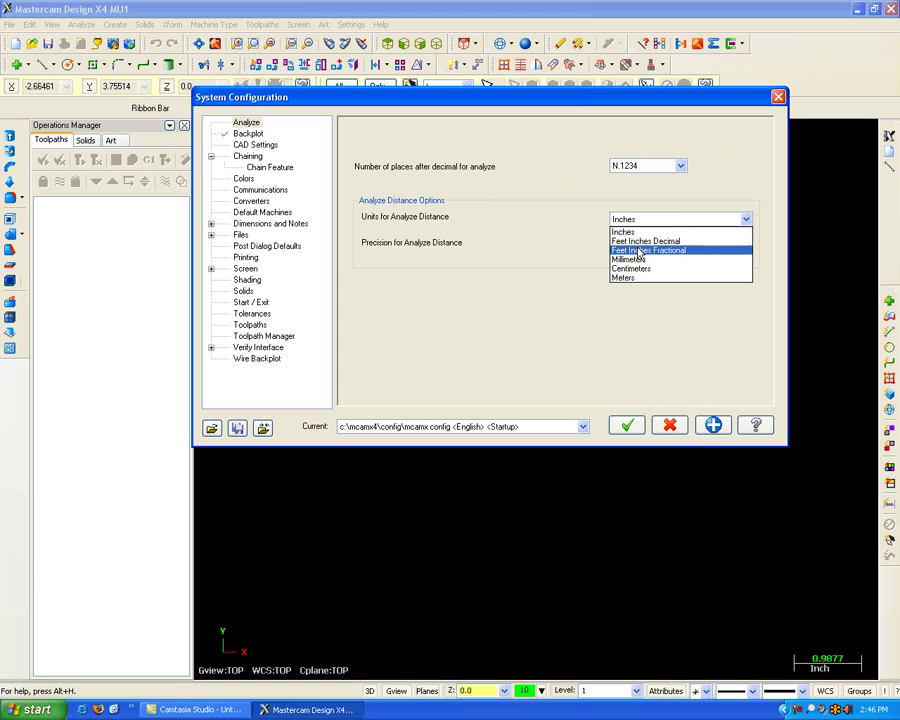
click(674, 216)
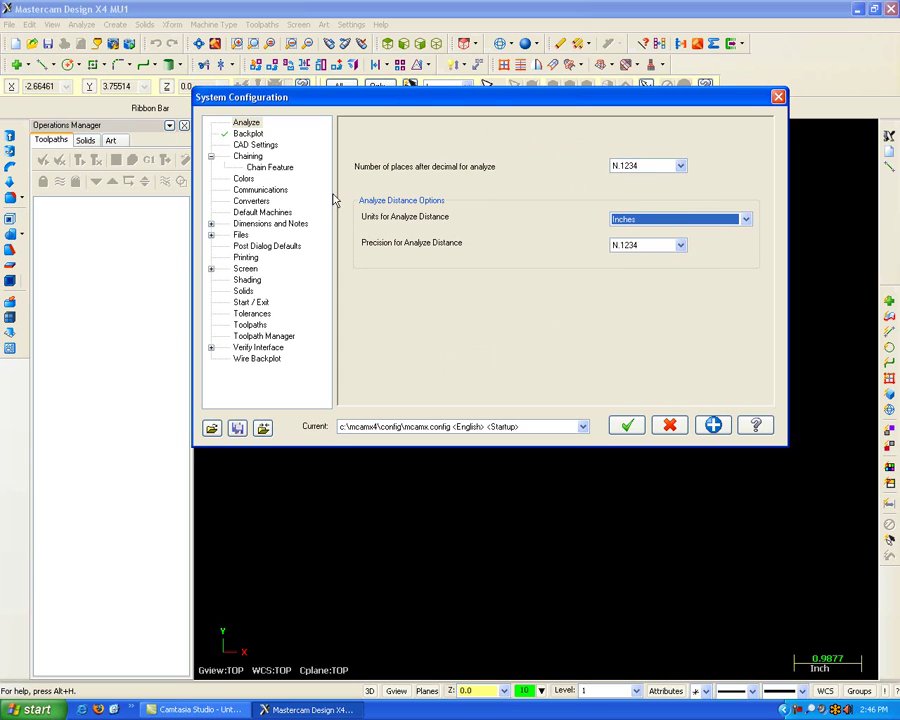
click(651, 248)
click(648, 247)
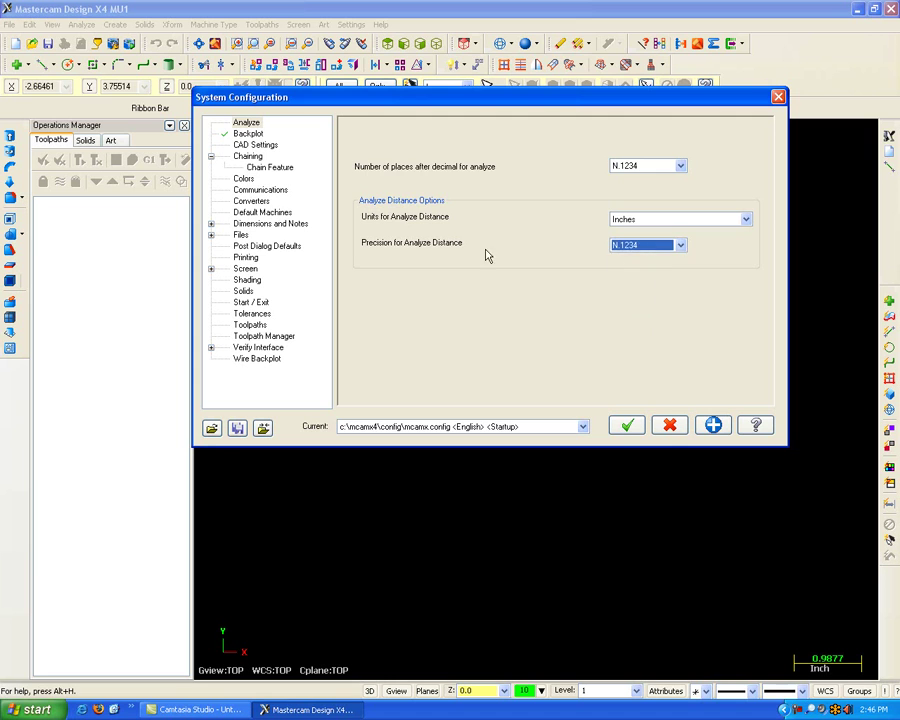
Step: Browse the Colors, Communications and Converters configuration pages
click(247, 156)
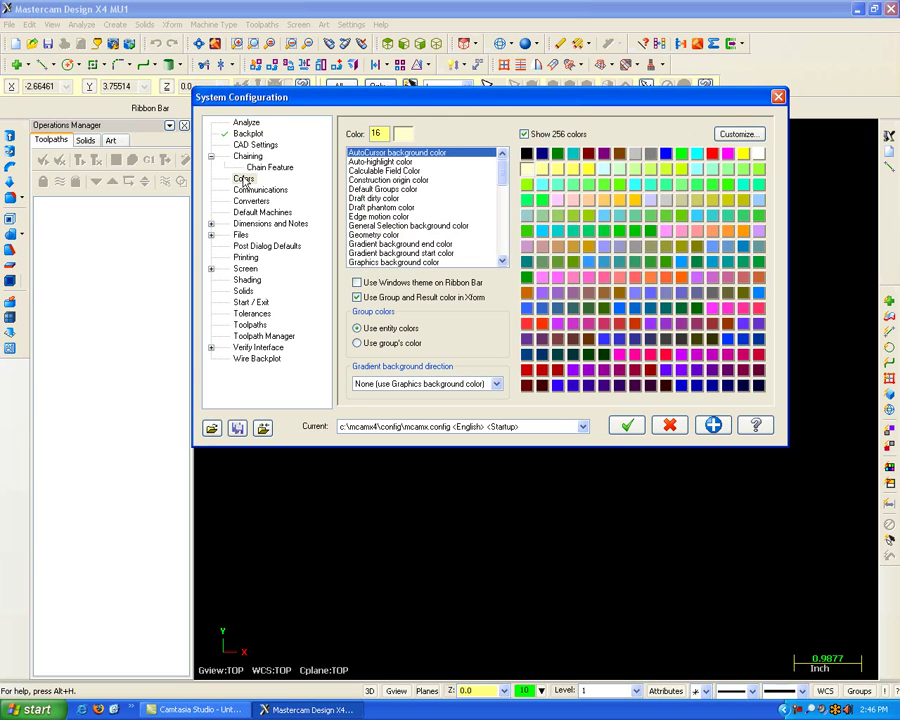
click(258, 189)
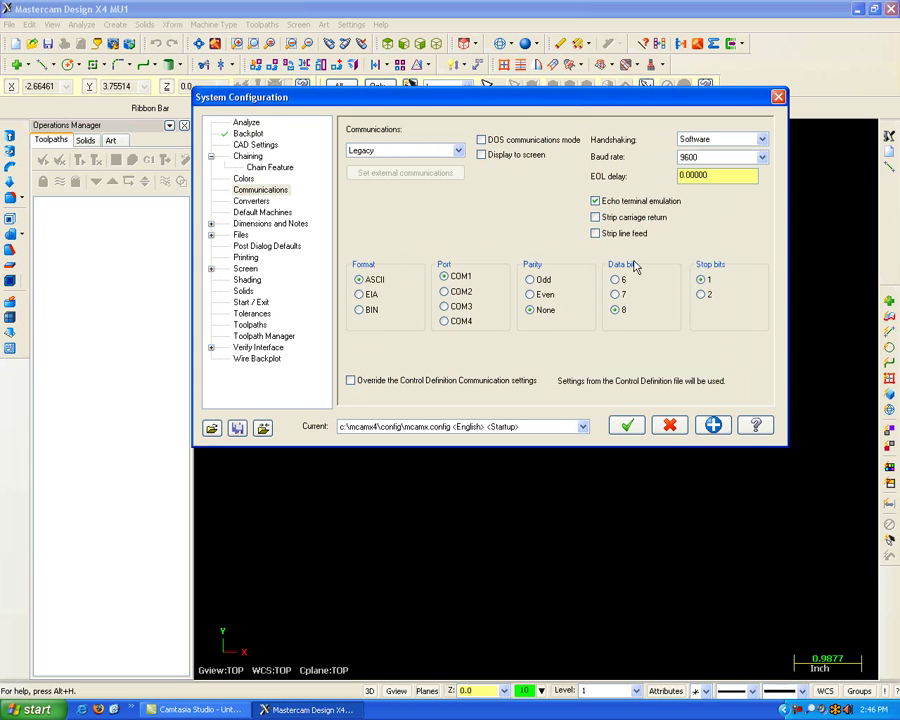
click(251, 201)
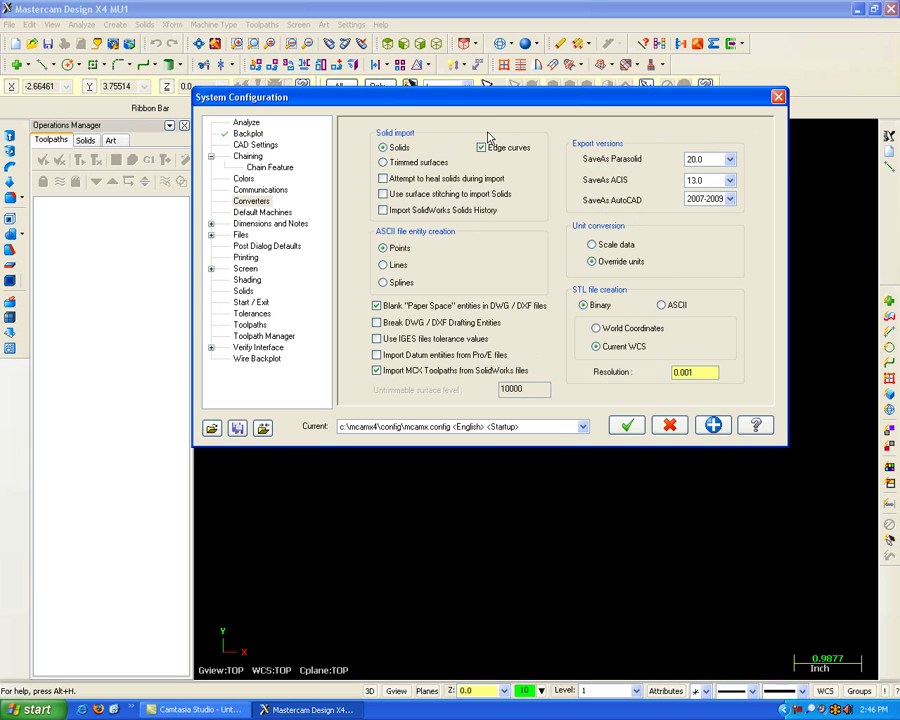
Step: Switch Converters solids import to Trimmed surfaces and back to Solids, then view Default Machines
click(462, 164)
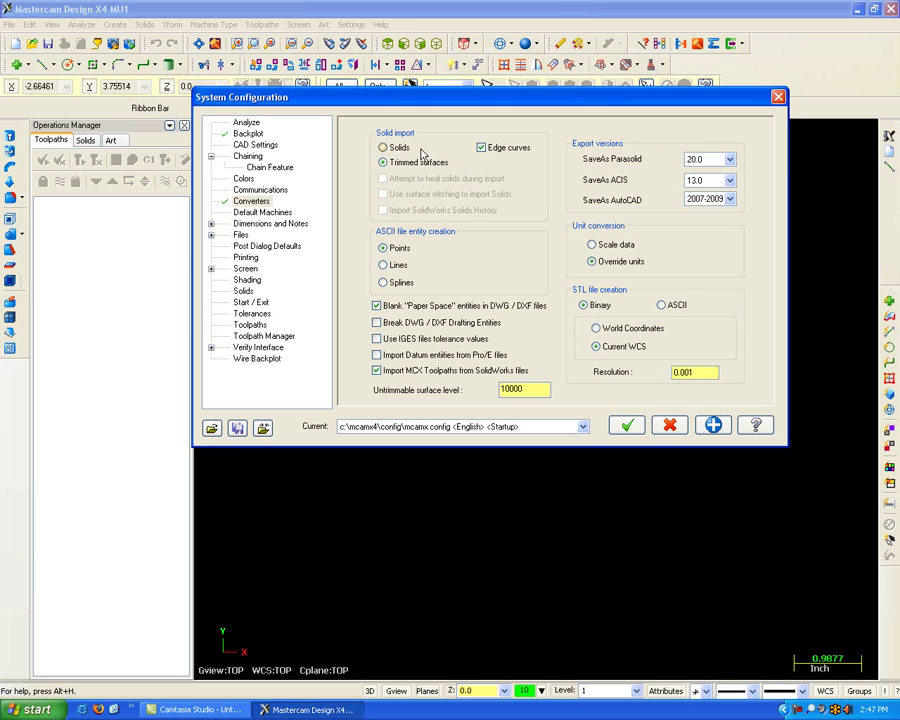
click(383, 147)
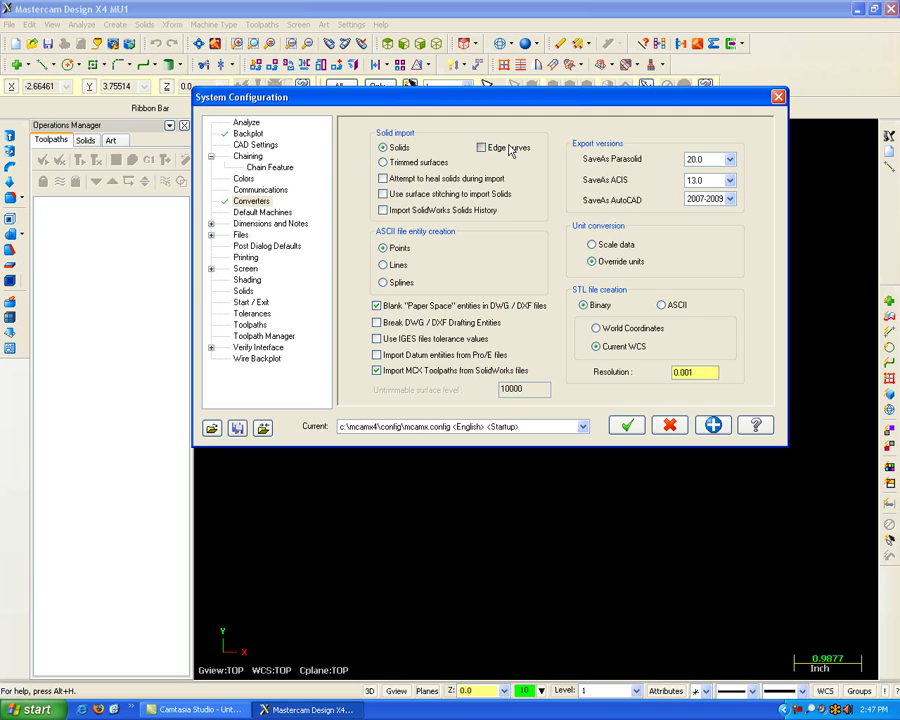
click(262, 212)
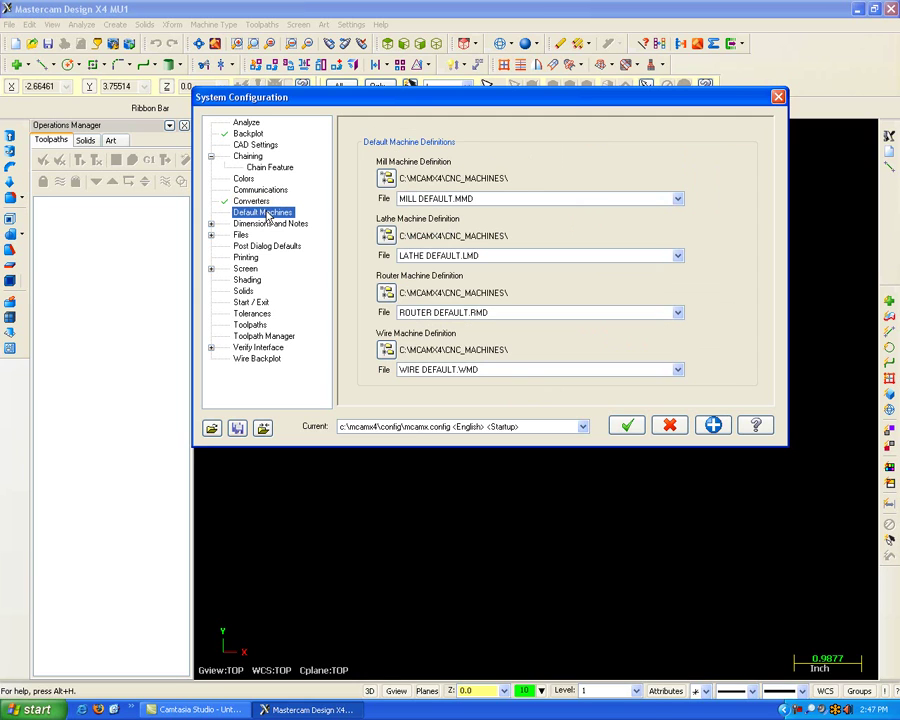
Step: Leave the default mill machine definition as MILL DEFAULT.MMD
click(410, 200)
click(415, 200)
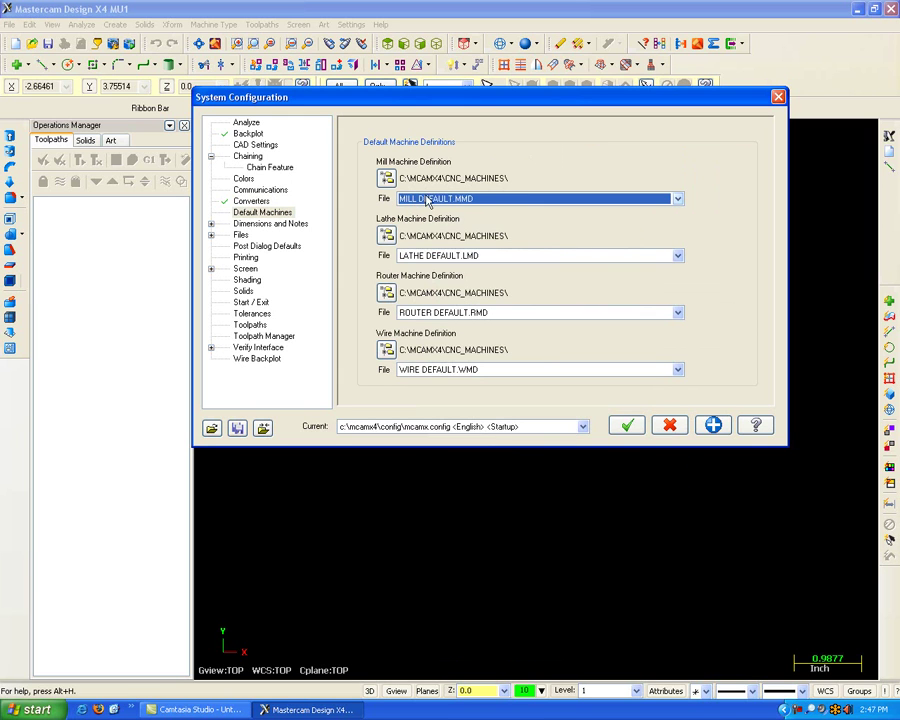
click(443, 202)
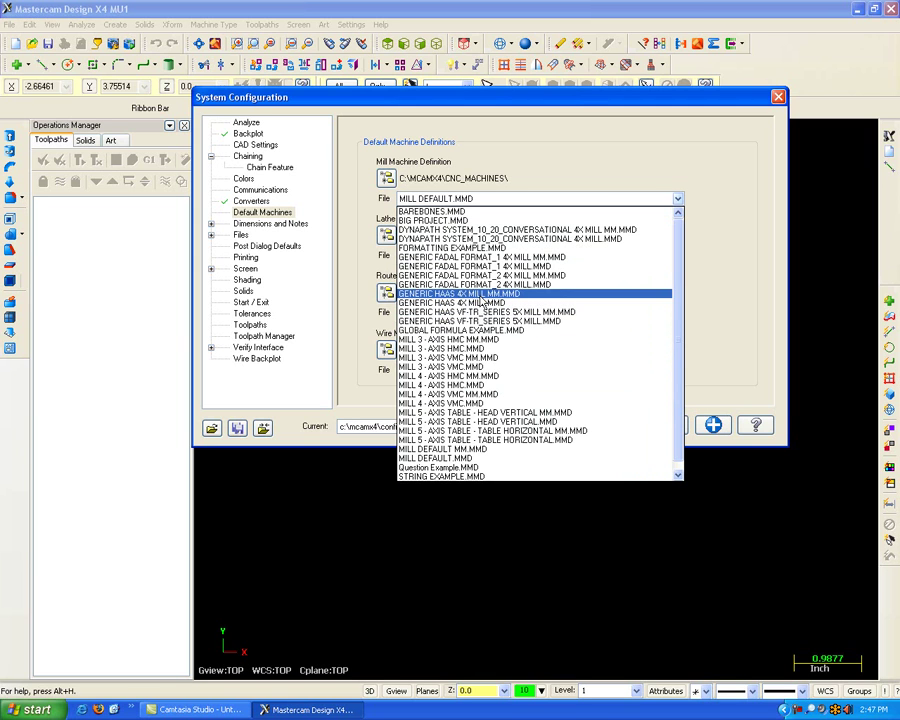
click(495, 137)
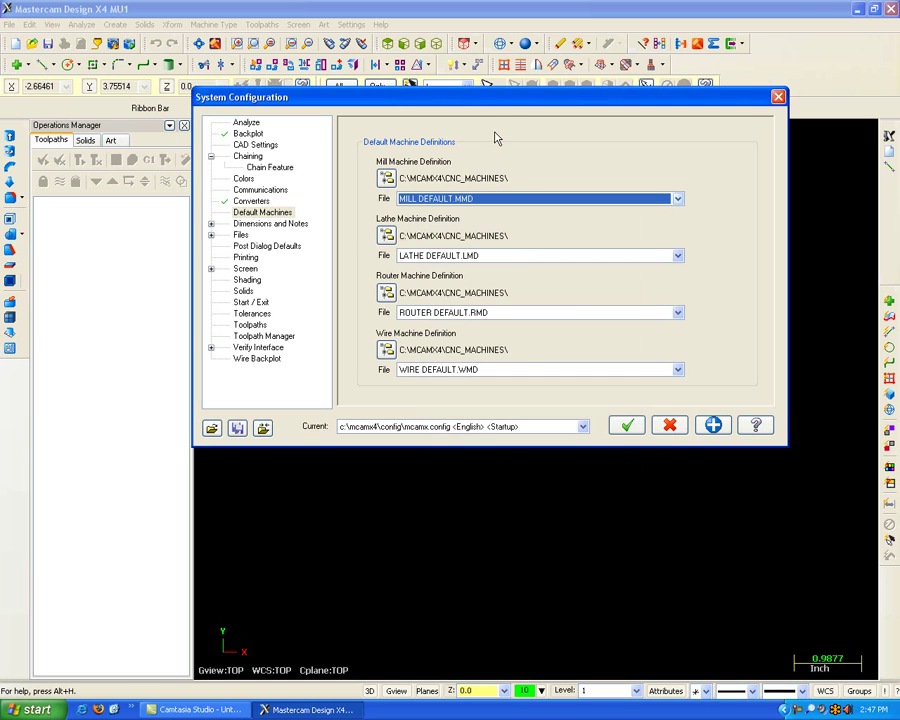
Step: Browse the Dimensions and Notes, Converters and Backplot pages, ending on Converters
click(267, 224)
click(254, 201)
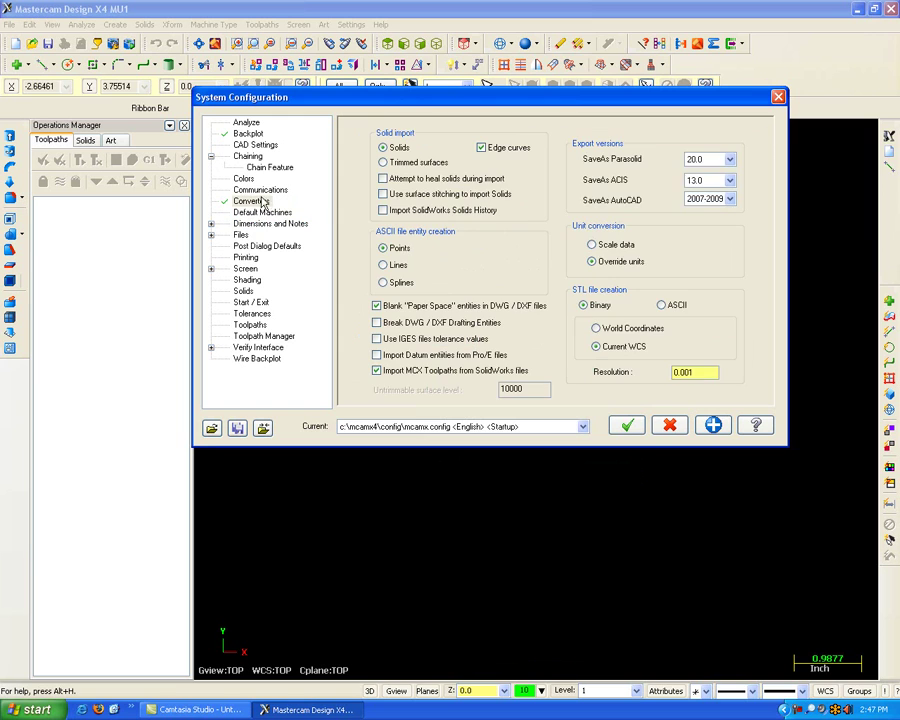
click(250, 134)
click(255, 200)
Step: Review the Dimensions and Notes sub-pages: Dimension Text, associativity, Note Text and leaders
double_click(262, 224)
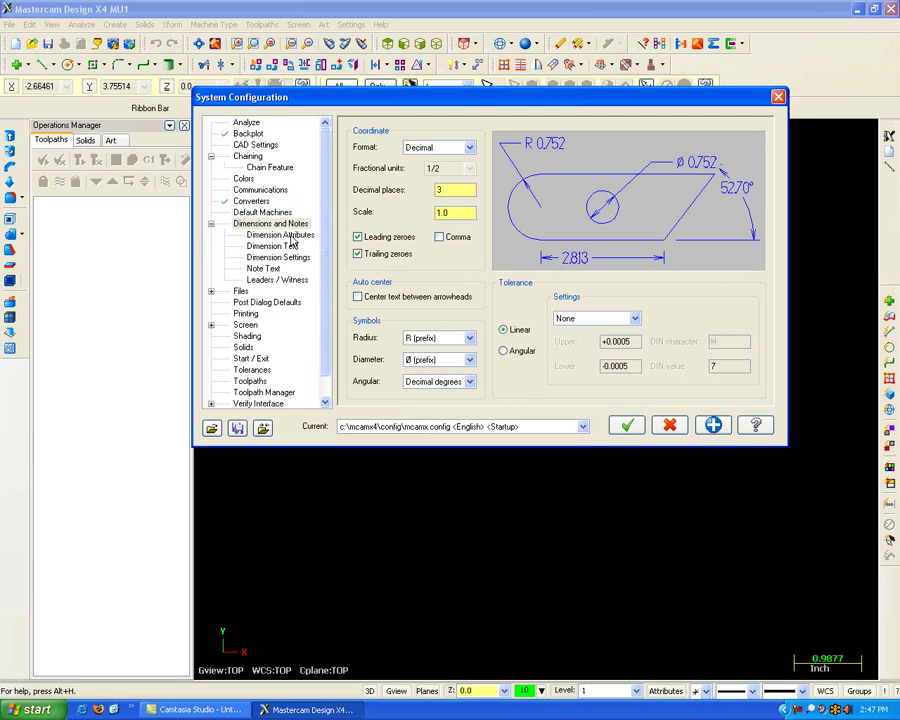
click(268, 246)
click(280, 258)
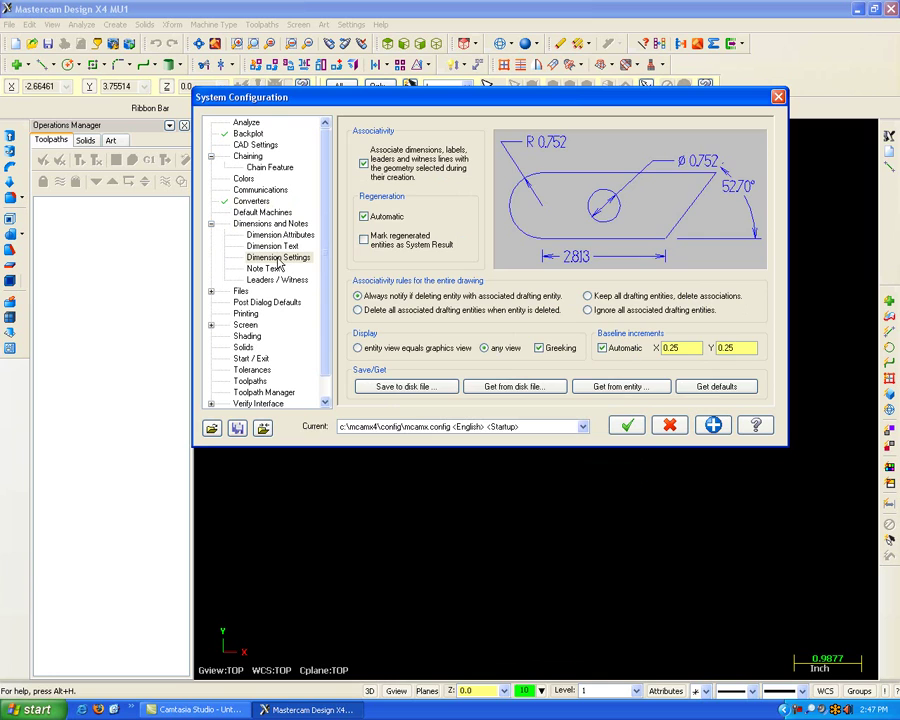
click(265, 269)
click(276, 281)
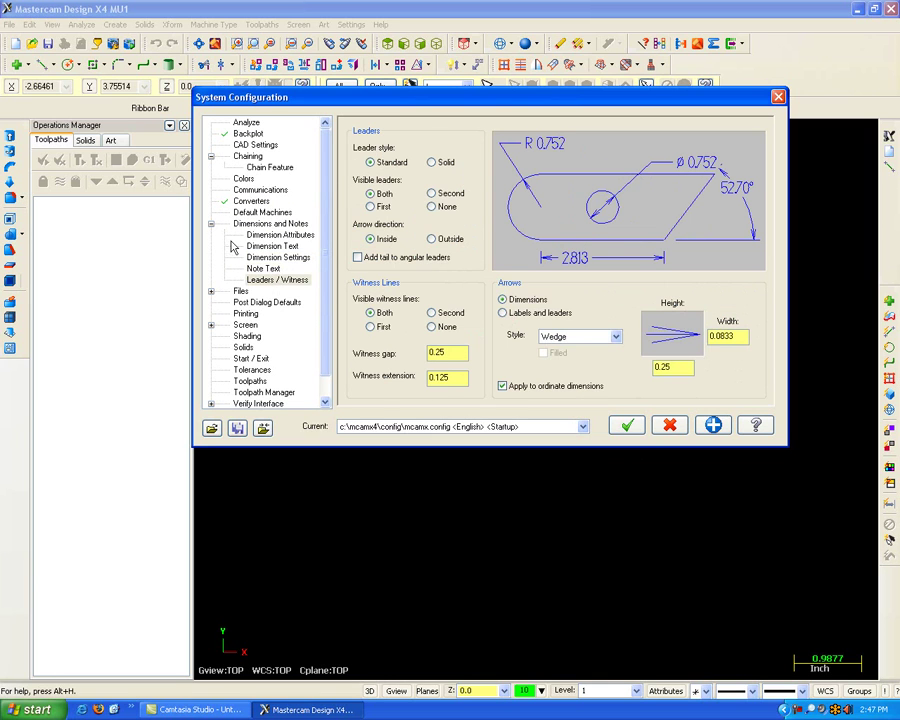
click(211, 223)
Step: Point the Mastercam Parts (MCX) data path to the My Documents folder
click(211, 235)
click(238, 235)
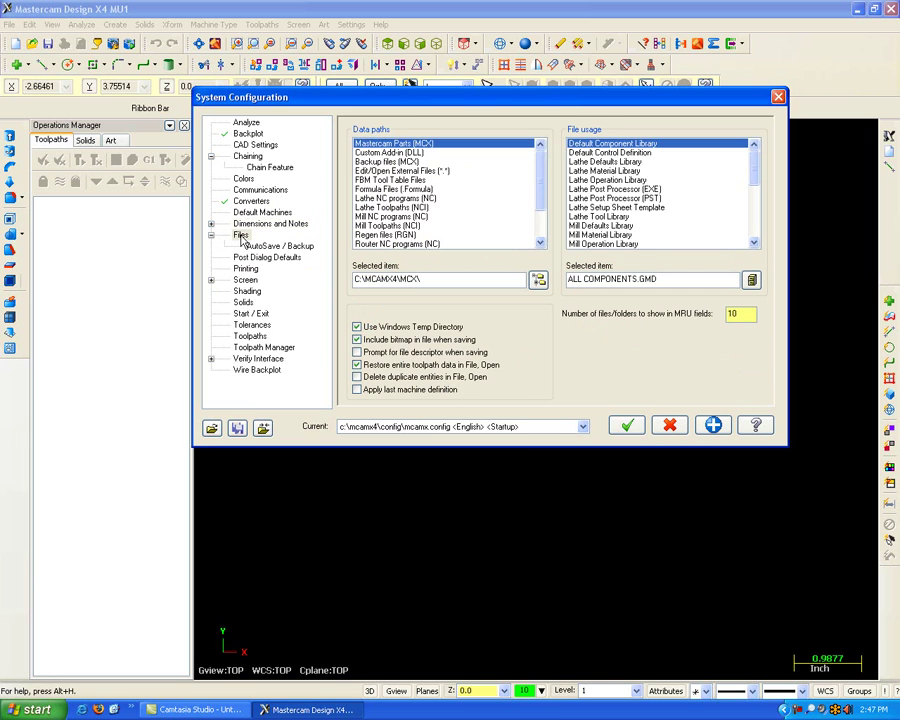
scroll(538, 181, down, 2)
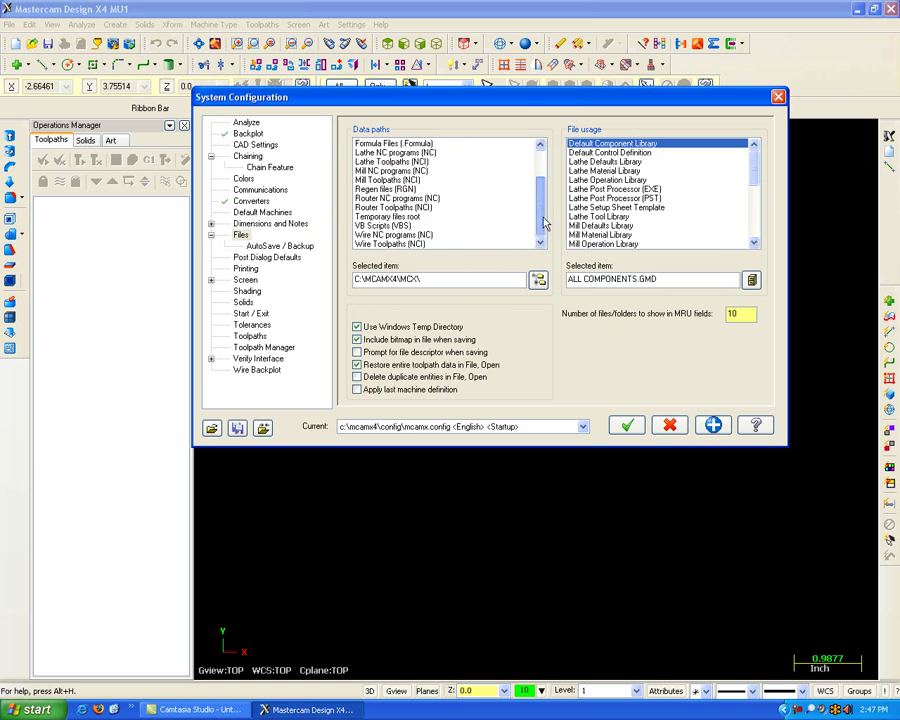
scroll(530, 180, up, 2)
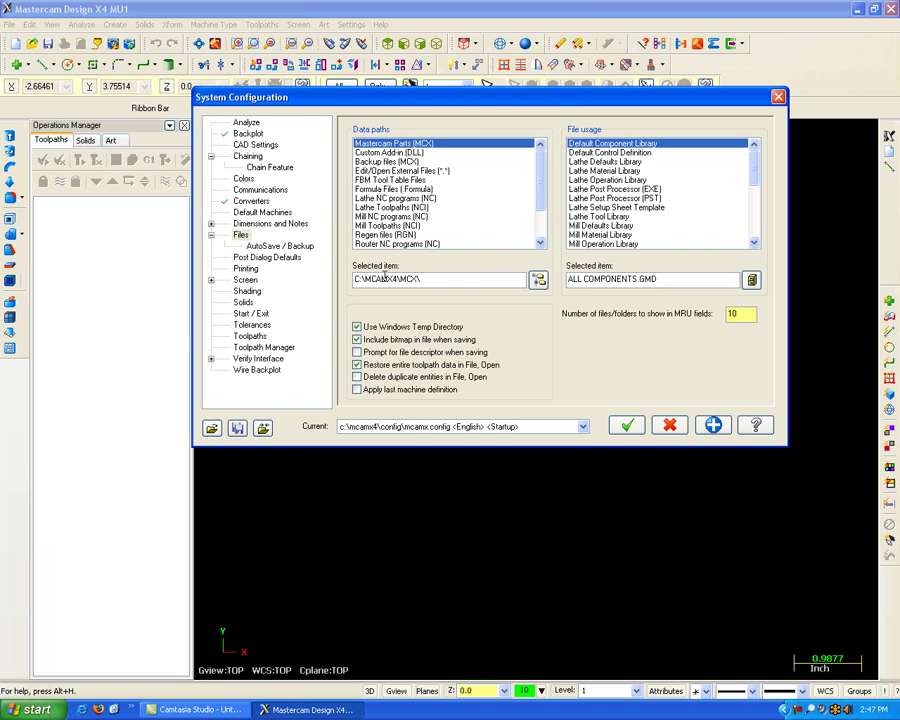
click(539, 281)
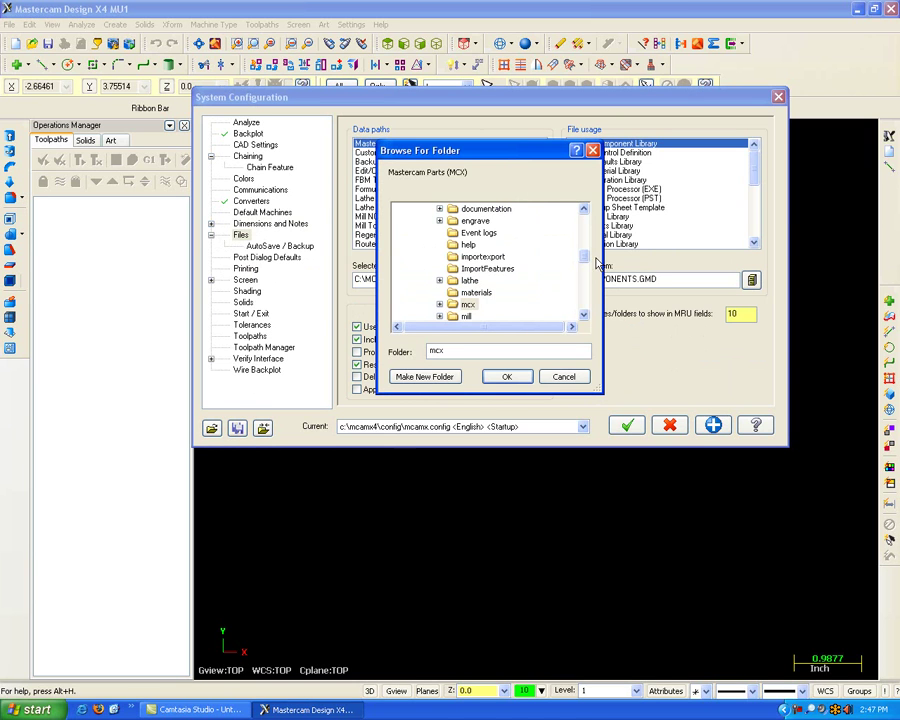
drag(589, 261, 581, 214)
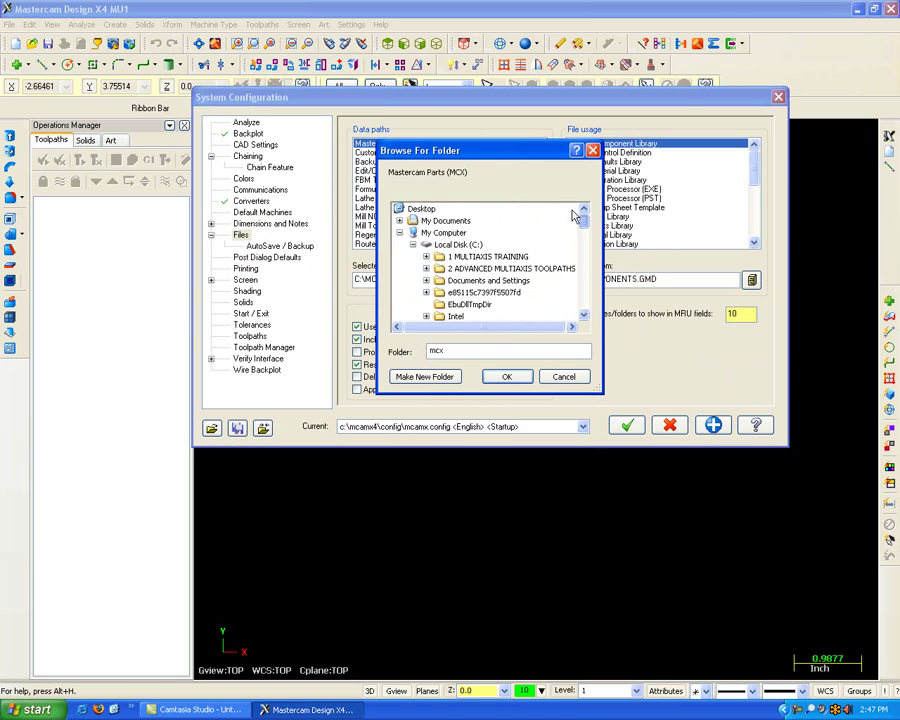
click(430, 224)
click(507, 377)
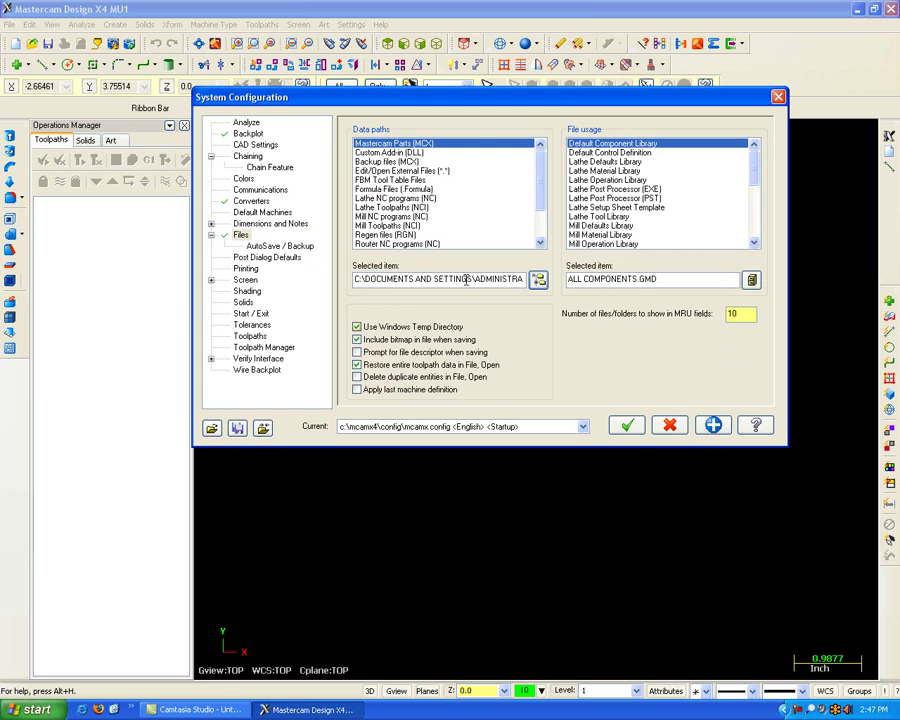
drag(466, 278, 589, 280)
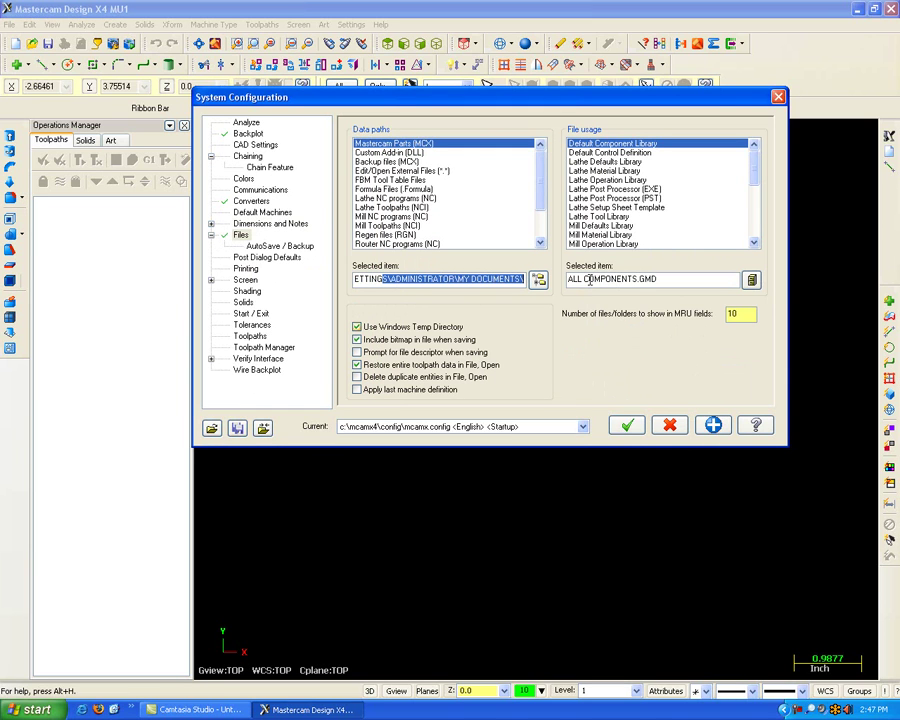
click(423, 279)
click(281, 258)
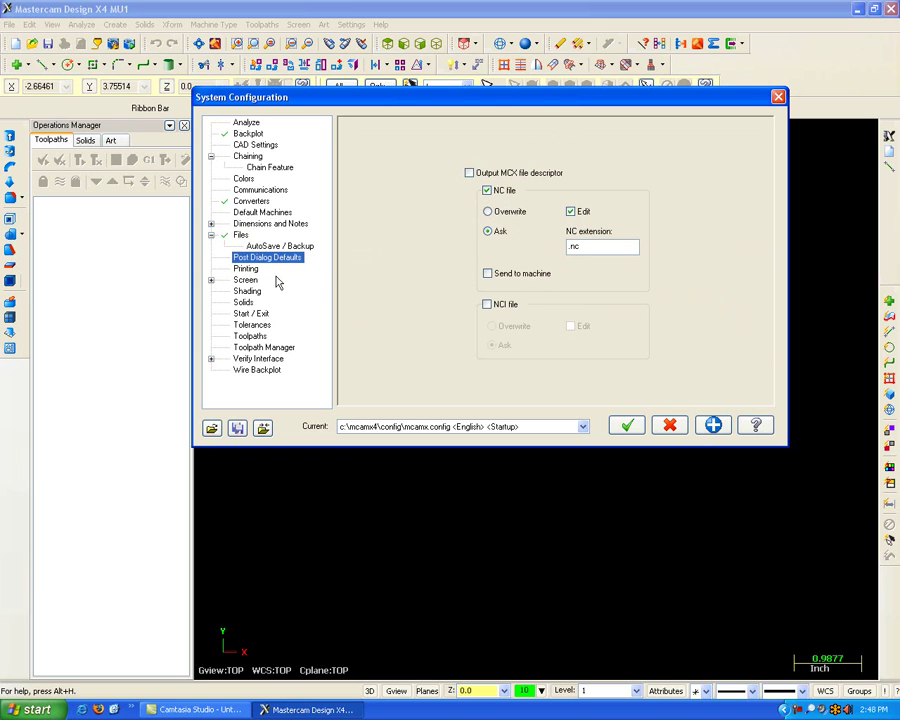
Step: Set NC files to Overwrite in Post Dialog Defaults, then view the Printing and Screen pages
click(519, 216)
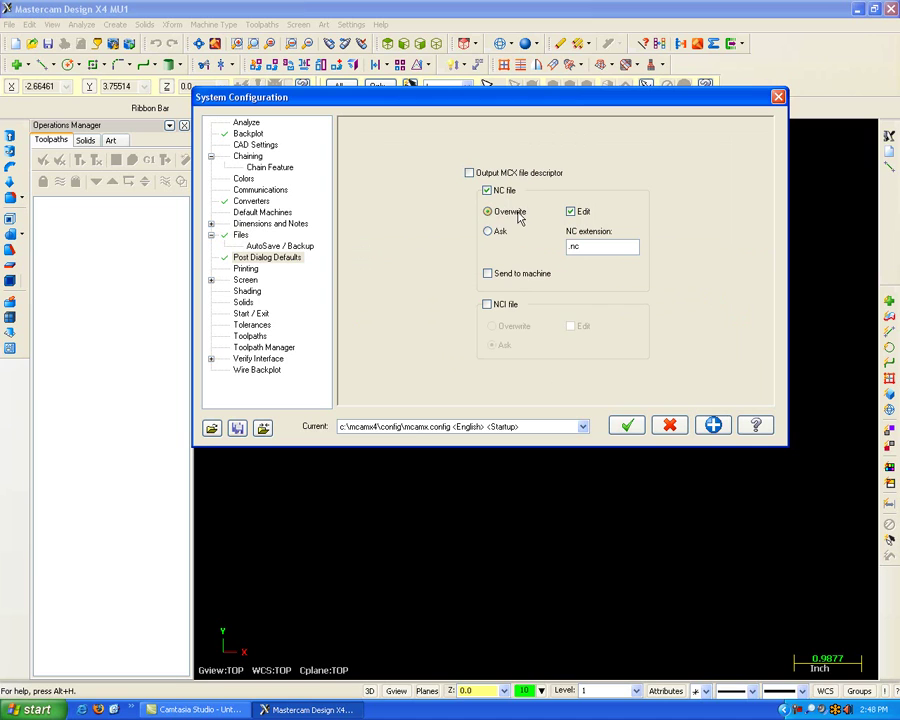
click(489, 231)
click(244, 269)
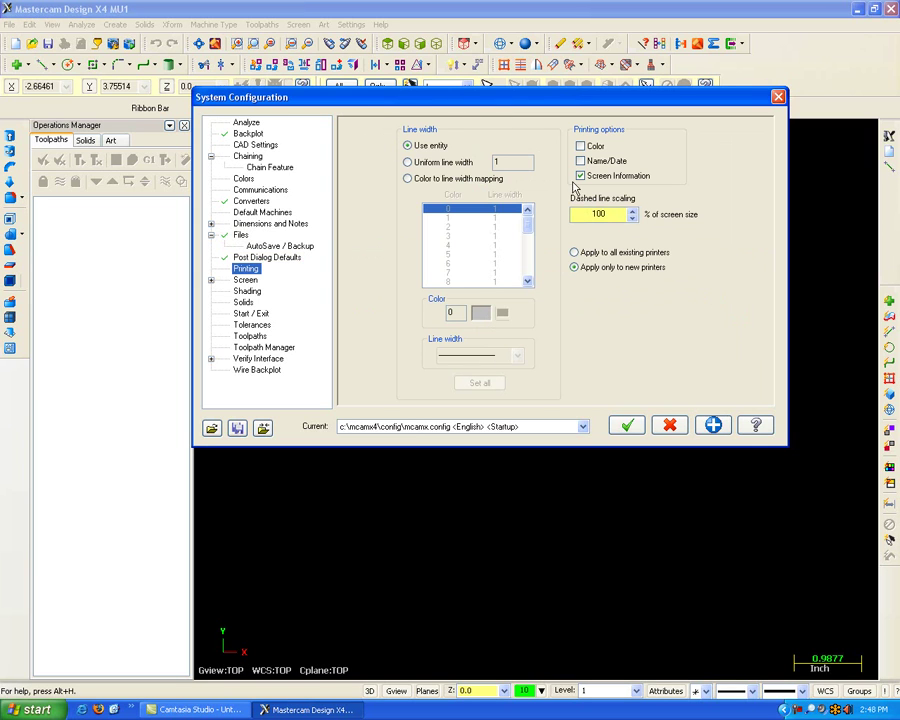
click(245, 280)
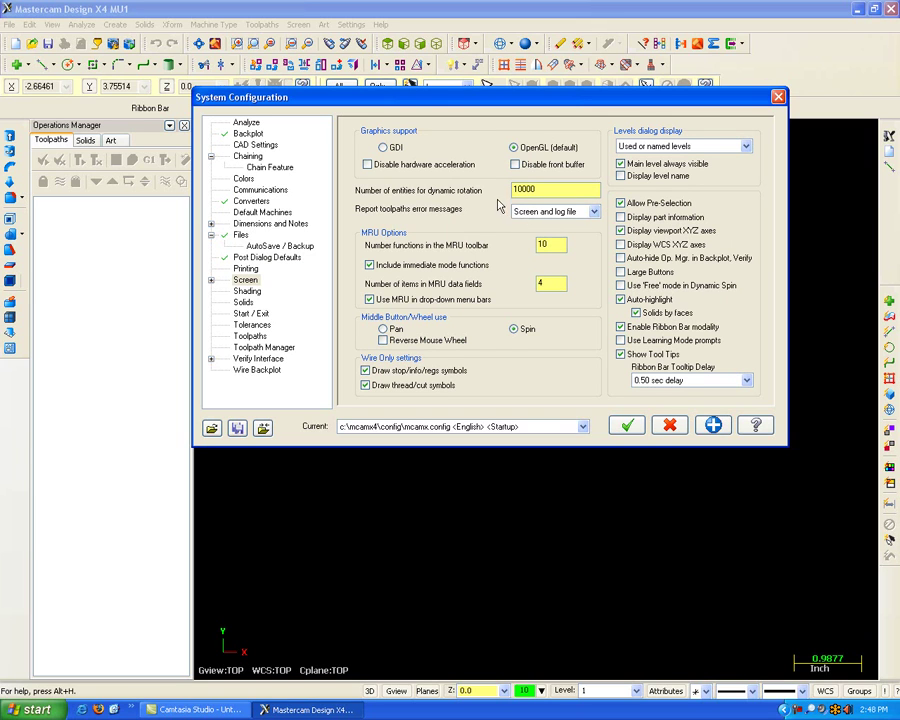
Step: Tick Disable hardware acceleration, dismiss the restart warning, then untick it so acceleration stays enabled
click(447, 168)
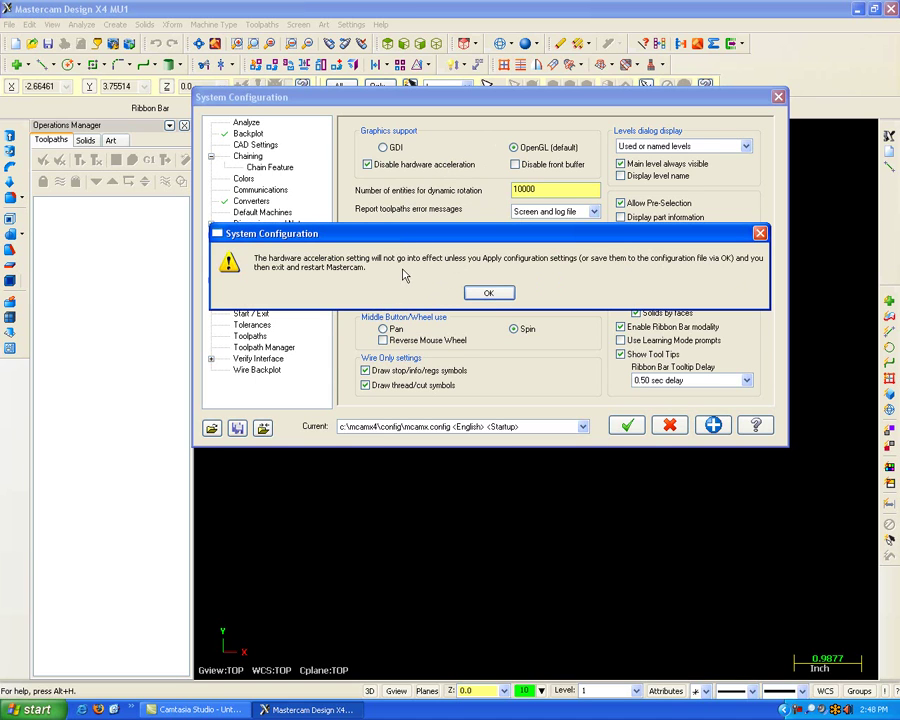
click(486, 294)
click(430, 164)
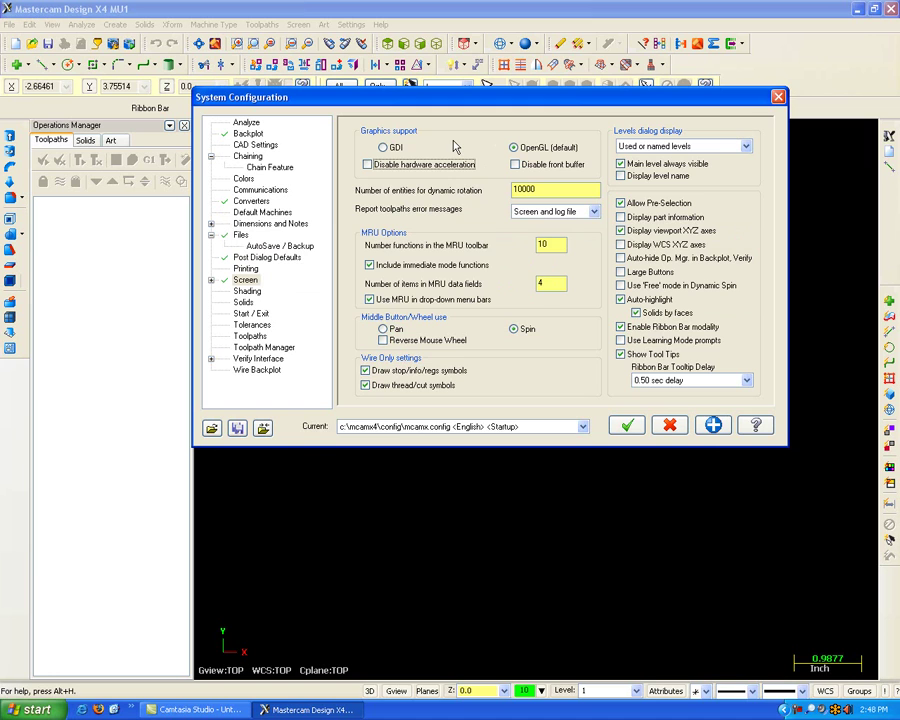
Step: Look through the Shading and Solids pages, then keep Design as the startup product
click(248, 291)
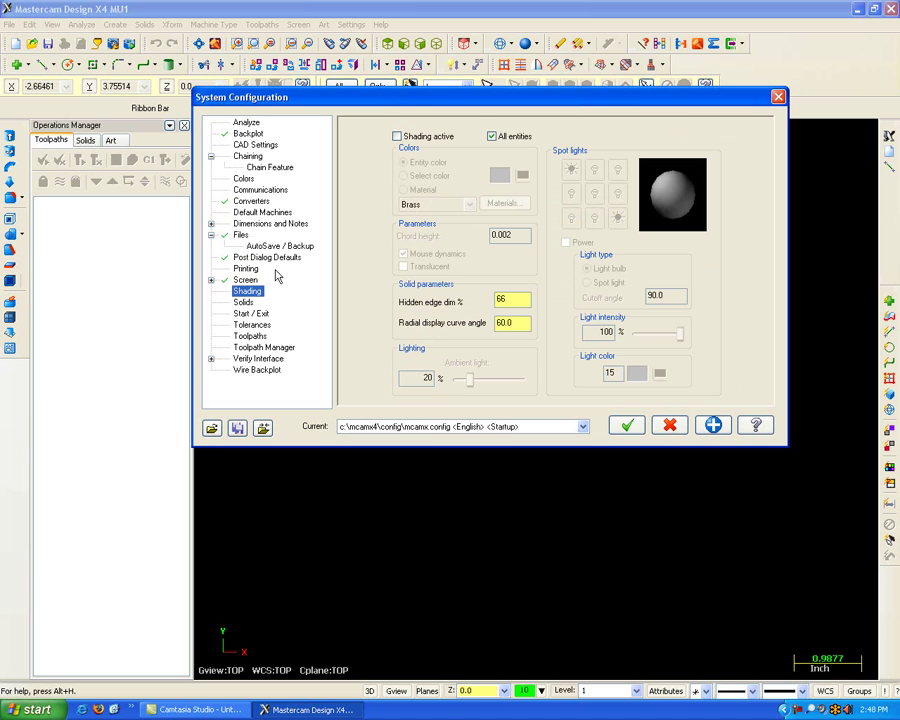
click(240, 302)
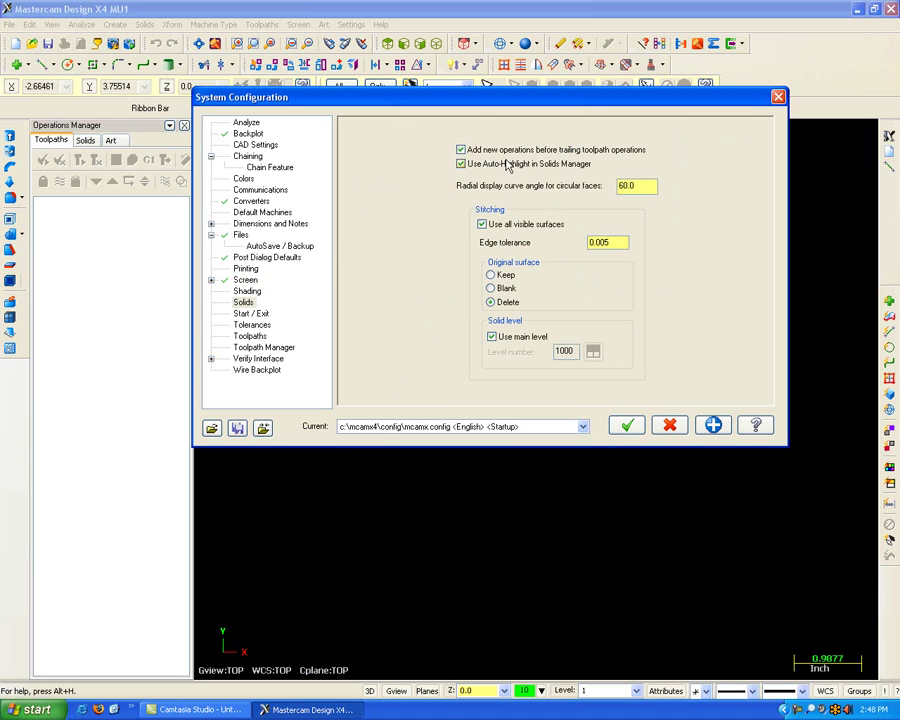
click(260, 315)
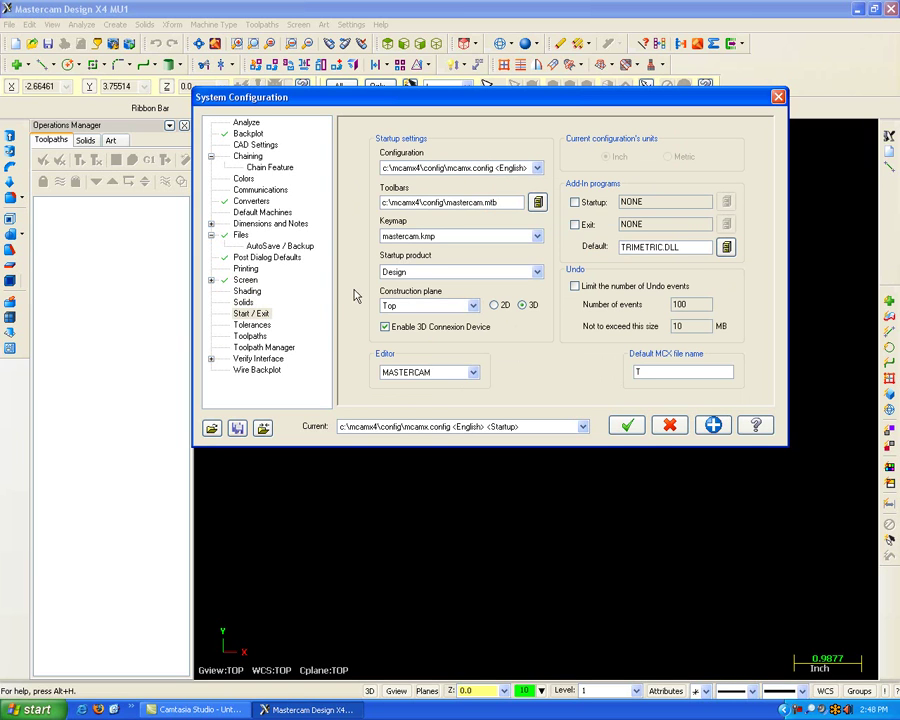
click(405, 273)
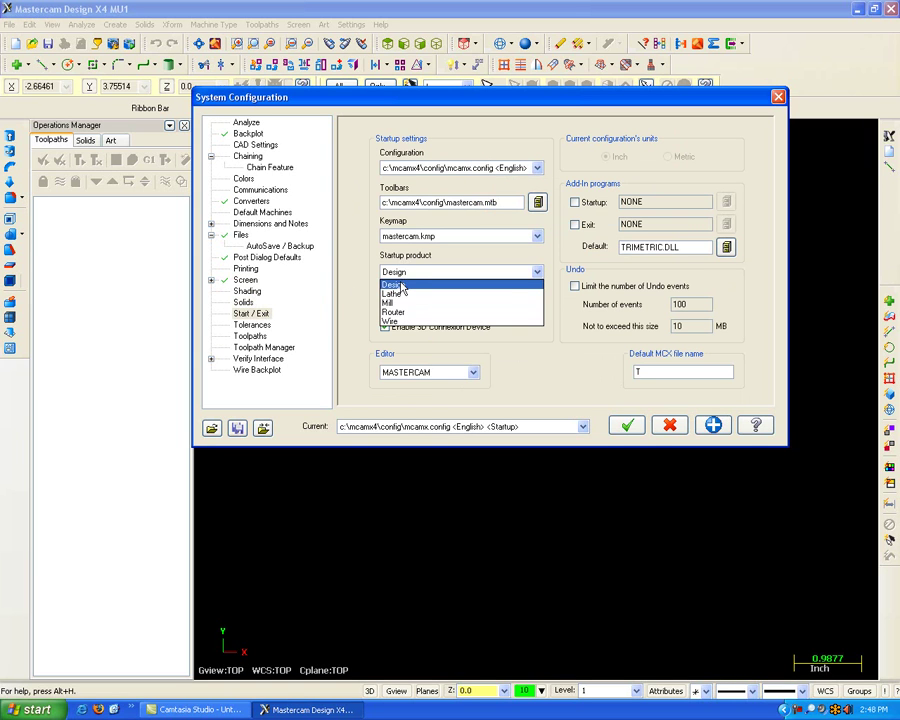
click(372, 272)
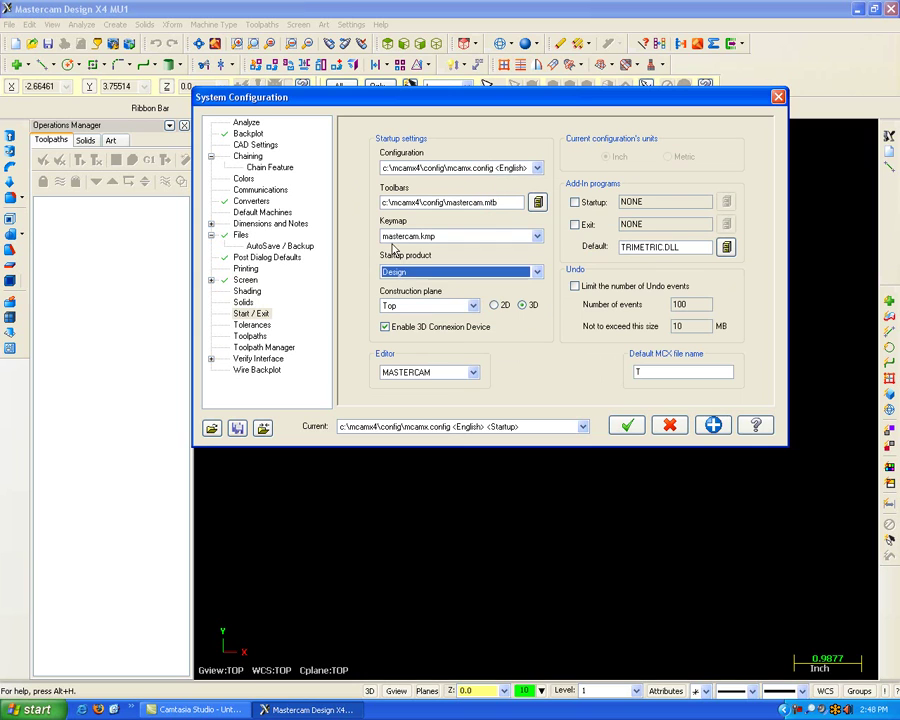
Step: Keep mastercam.kmp as the keymap and MASTERCAM as the NC editor
click(396, 238)
click(397, 242)
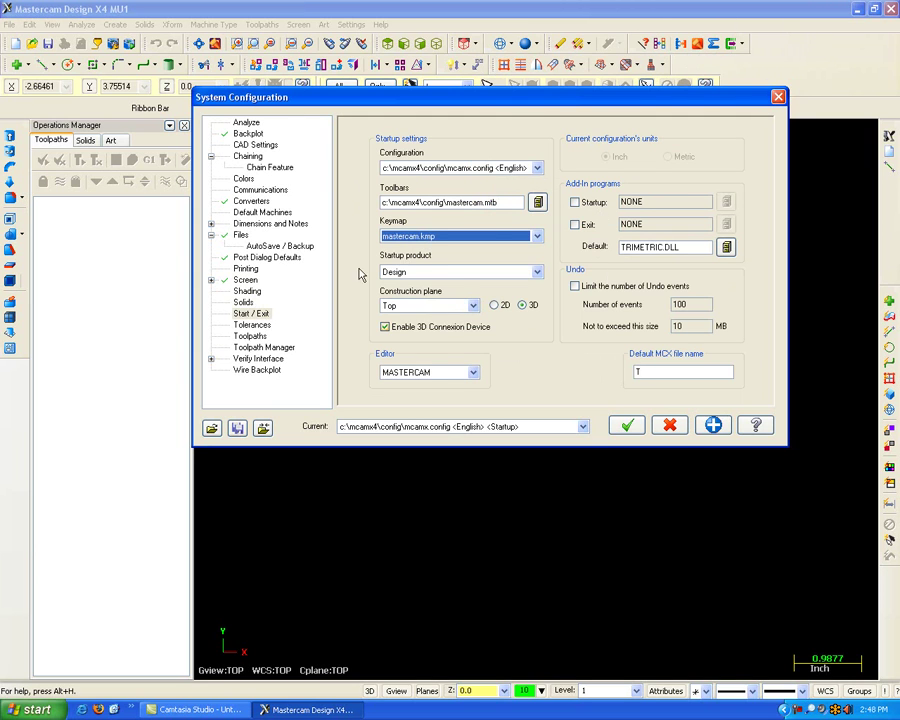
click(425, 372)
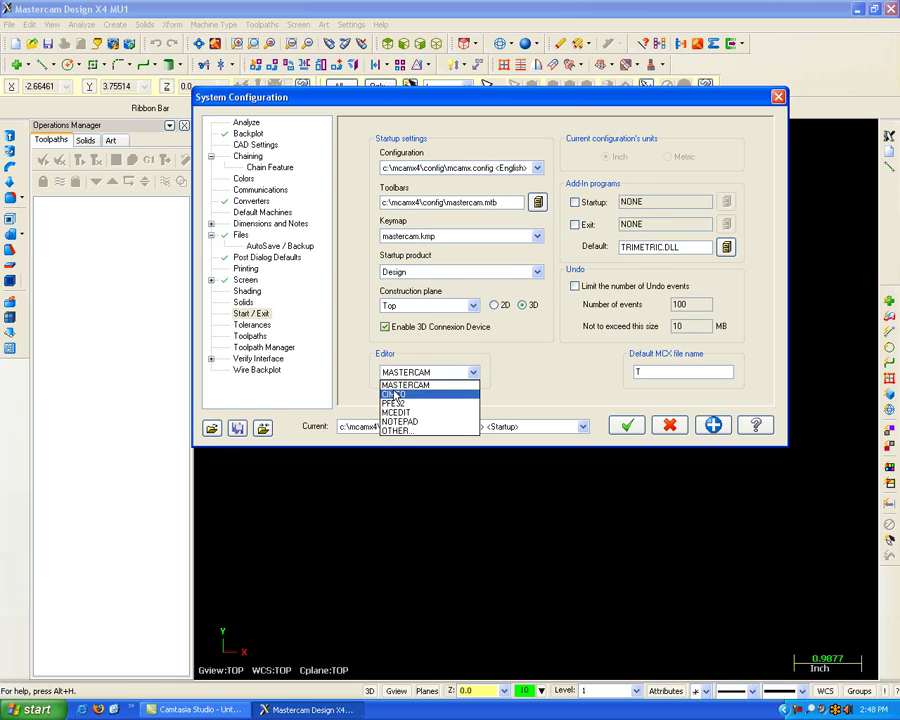
click(405, 385)
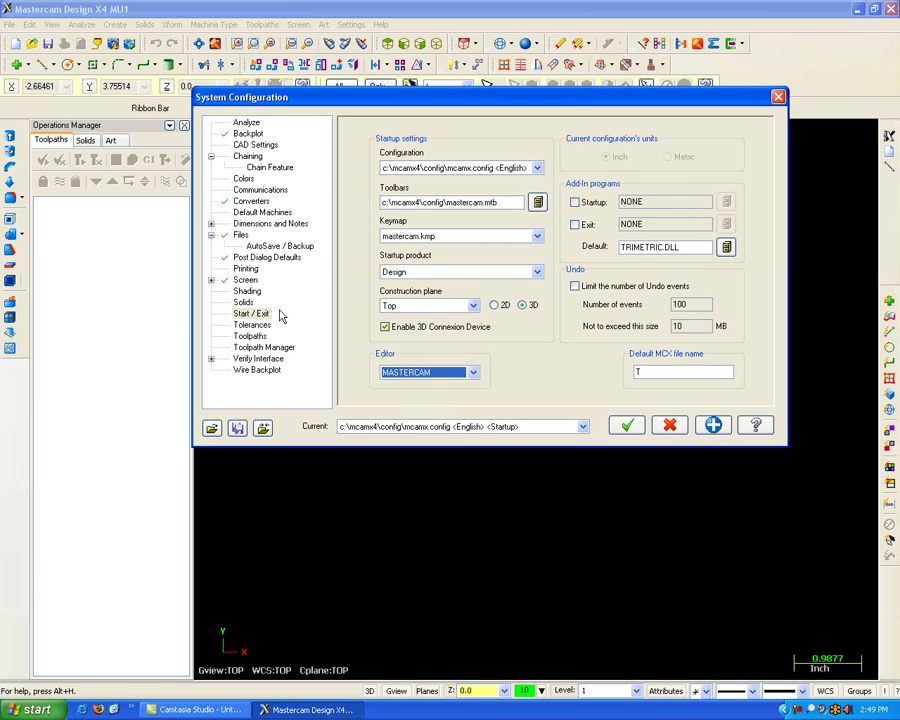
Step: Step through Shading, Solids and Start / Exit to the Tolerances page
click(248, 291)
click(243, 302)
click(250, 313)
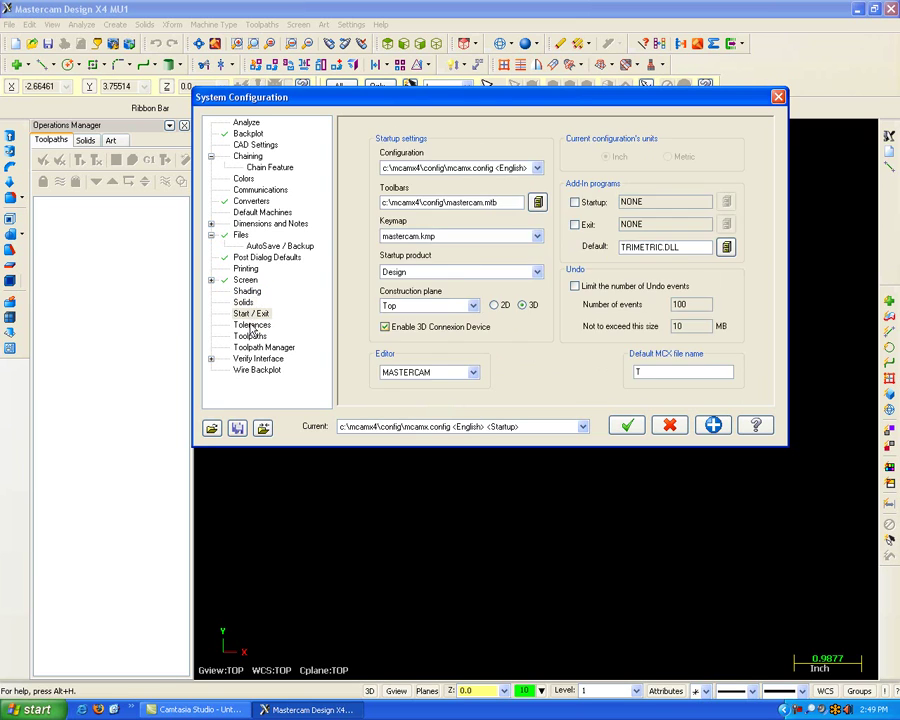
click(252, 325)
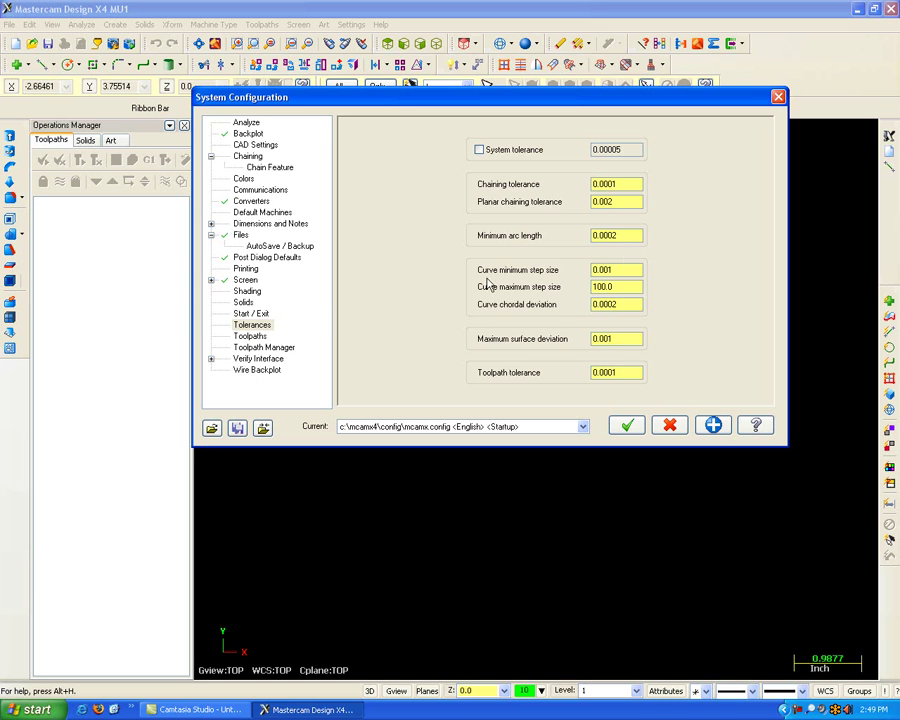
Step: Review the Toolpaths, Toolpath Manager and Verify Interface pages, ending on Wire Backplot
click(250, 338)
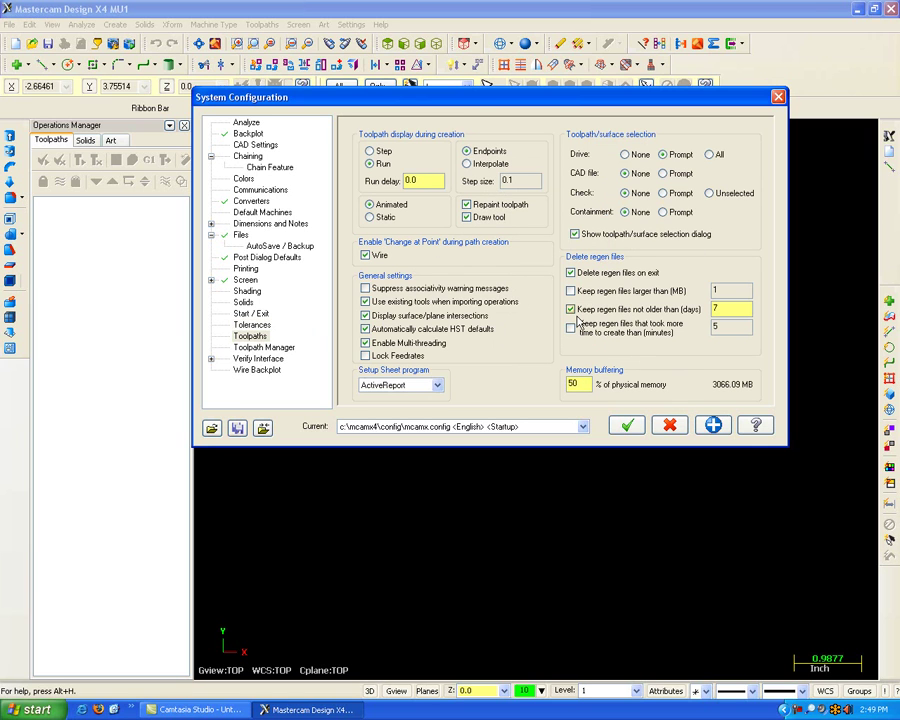
click(288, 358)
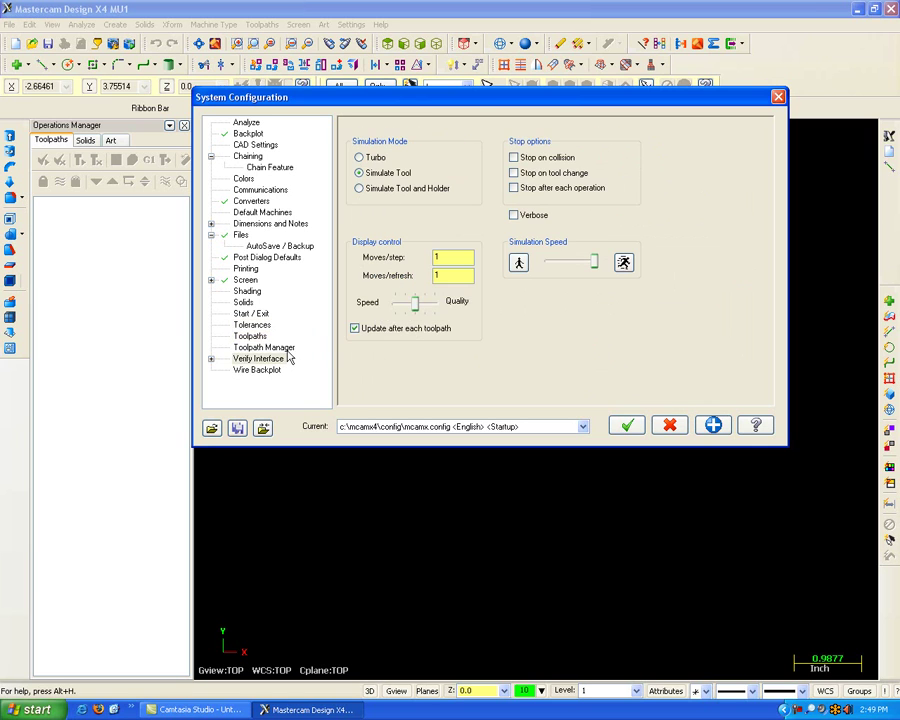
click(293, 348)
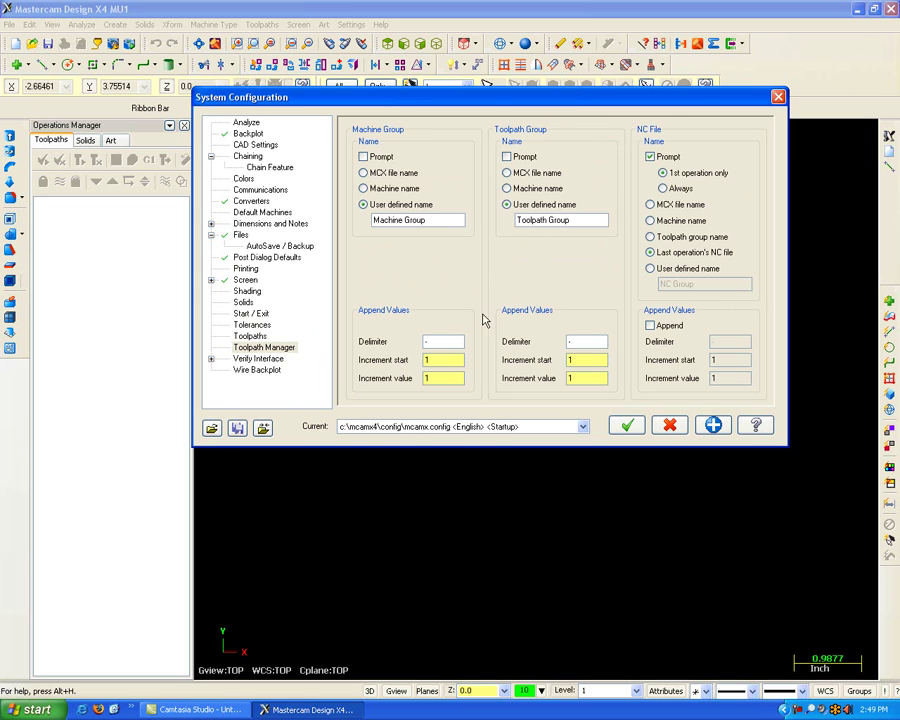
click(264, 360)
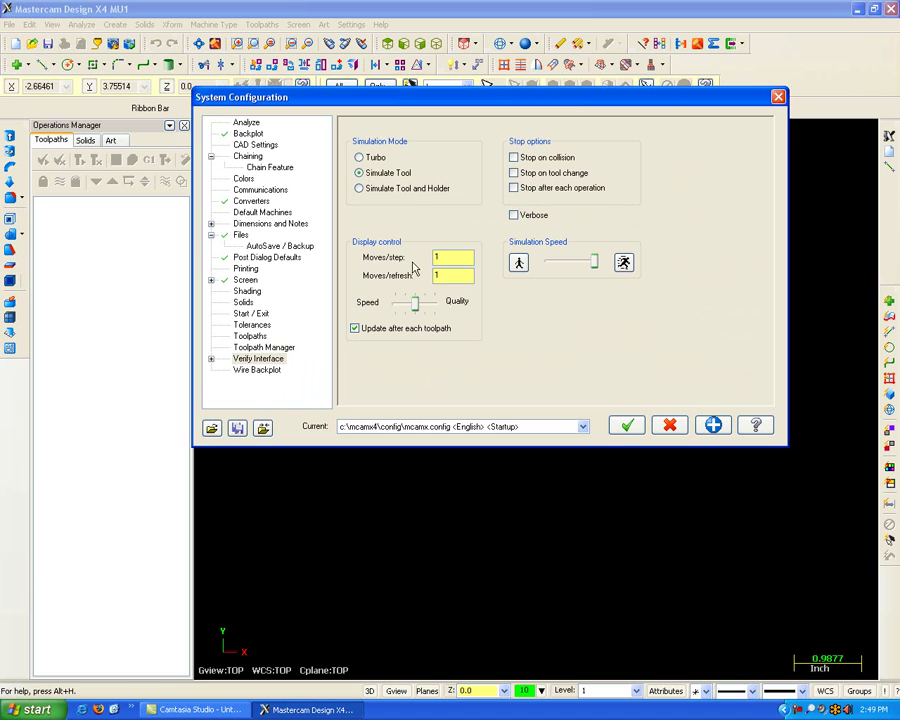
click(250, 370)
click(211, 358)
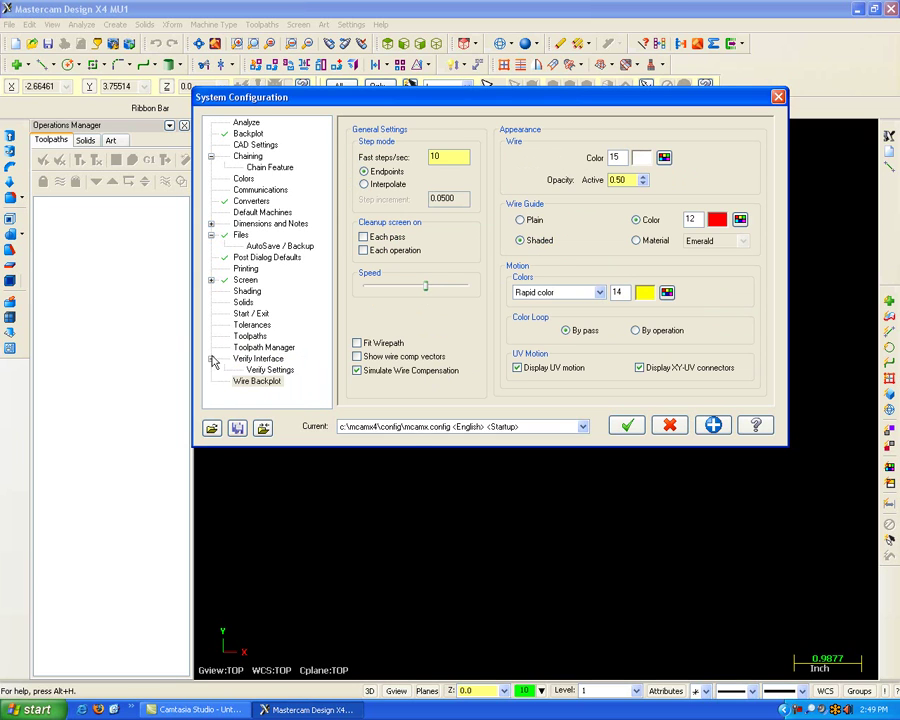
click(211, 358)
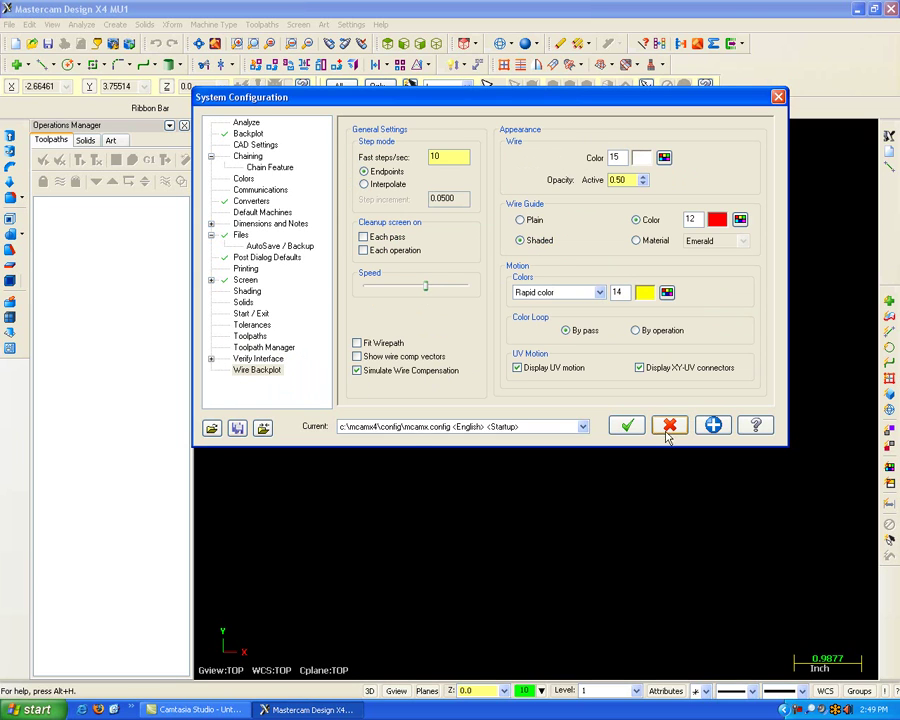
Step: Accept and save the configuration settings, then draw a circle near the graphics centre
click(633, 428)
click(450, 298)
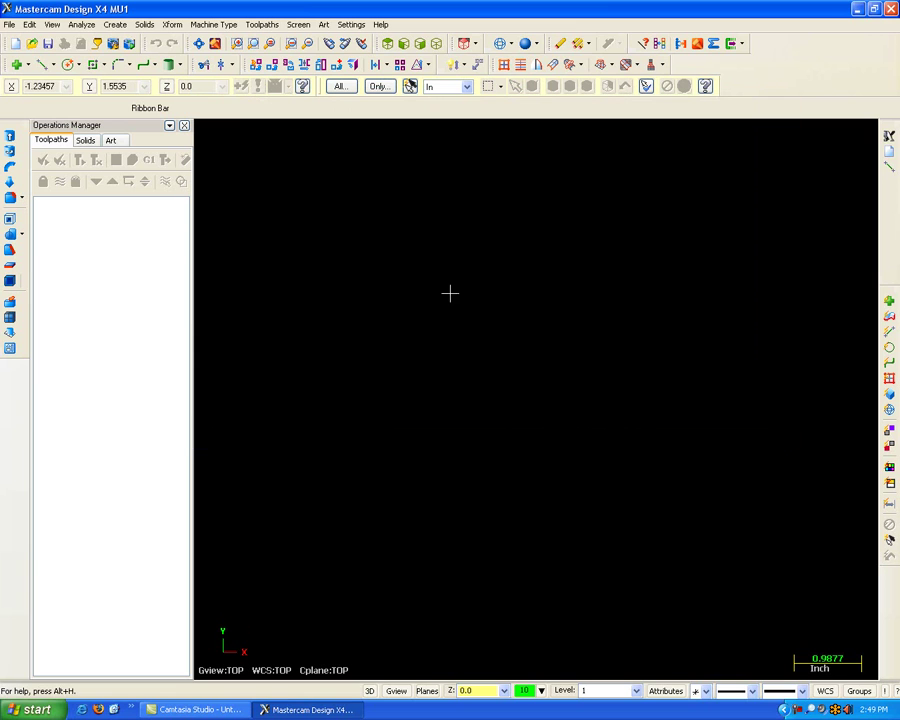
click(80, 66)
click(487, 292)
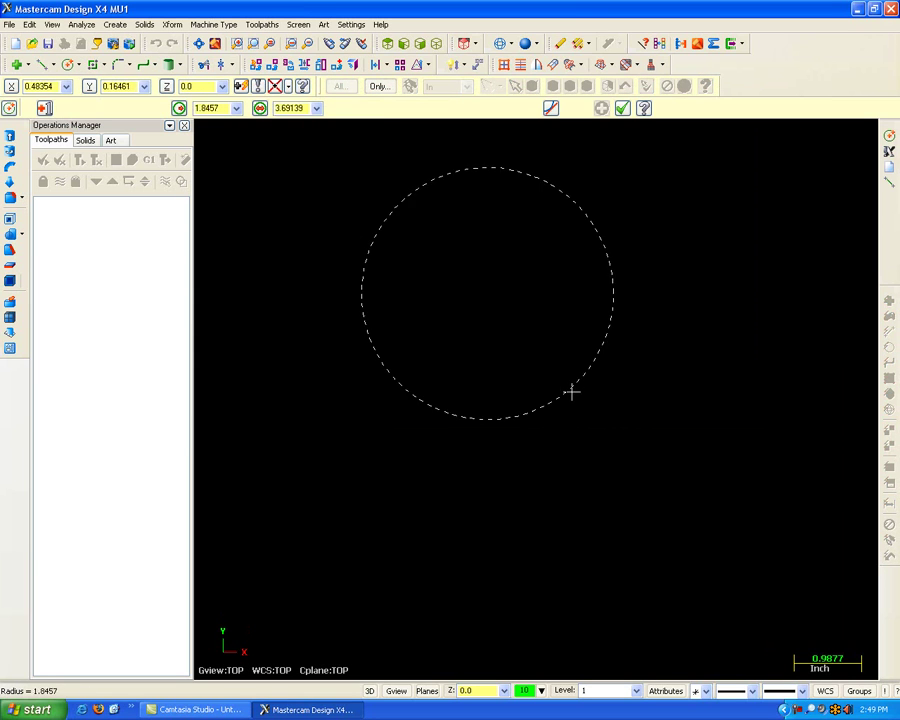
click(576, 394)
key(Escape)
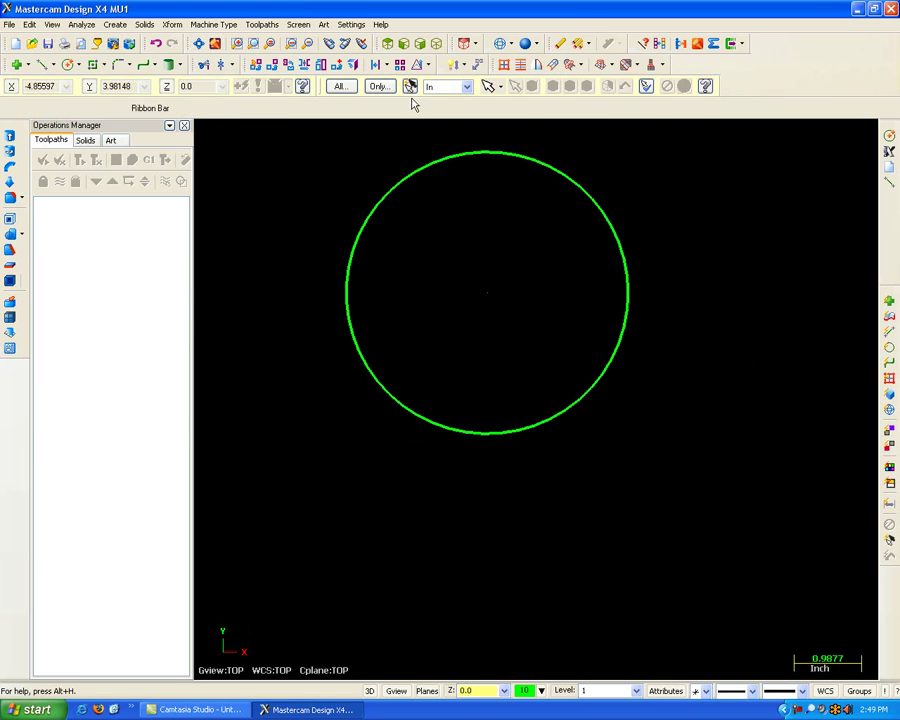
Step: Save the drawing as T.MCX in My Documents
click(9, 24)
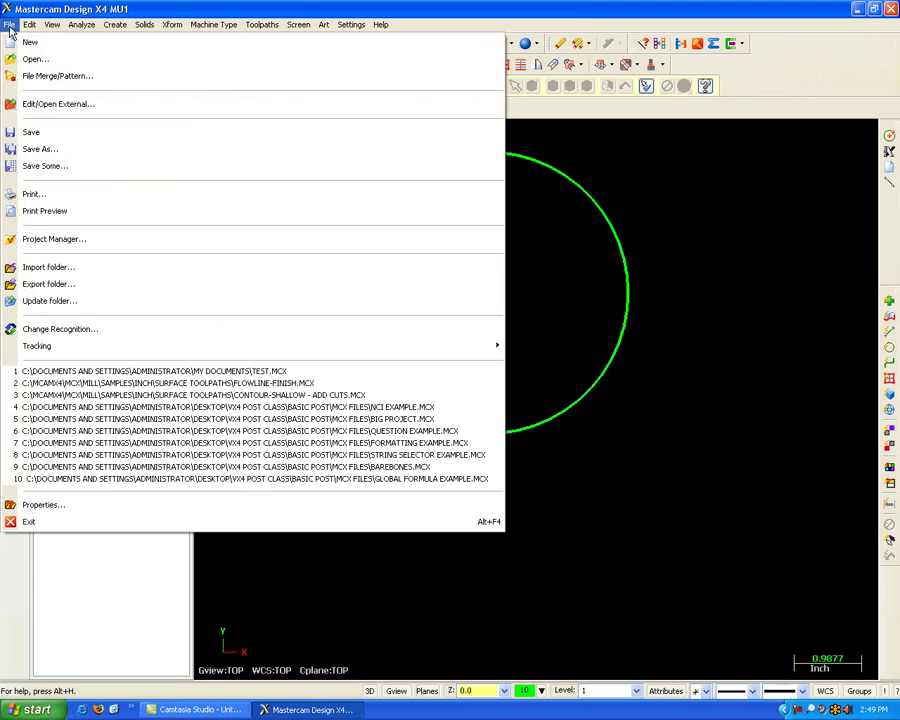
click(30, 132)
click(346, 90)
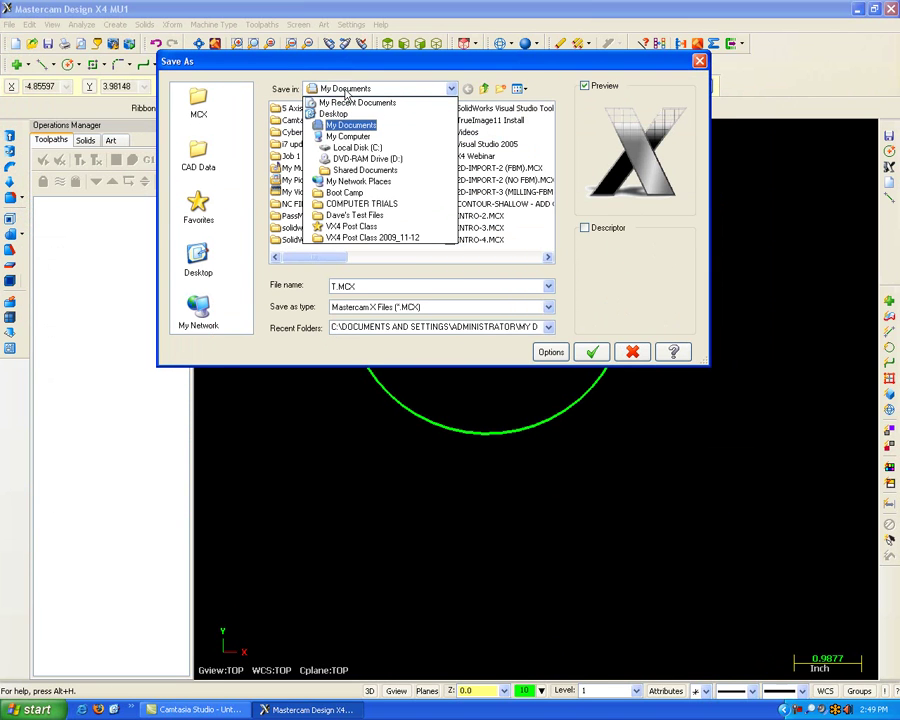
click(350, 125)
click(592, 351)
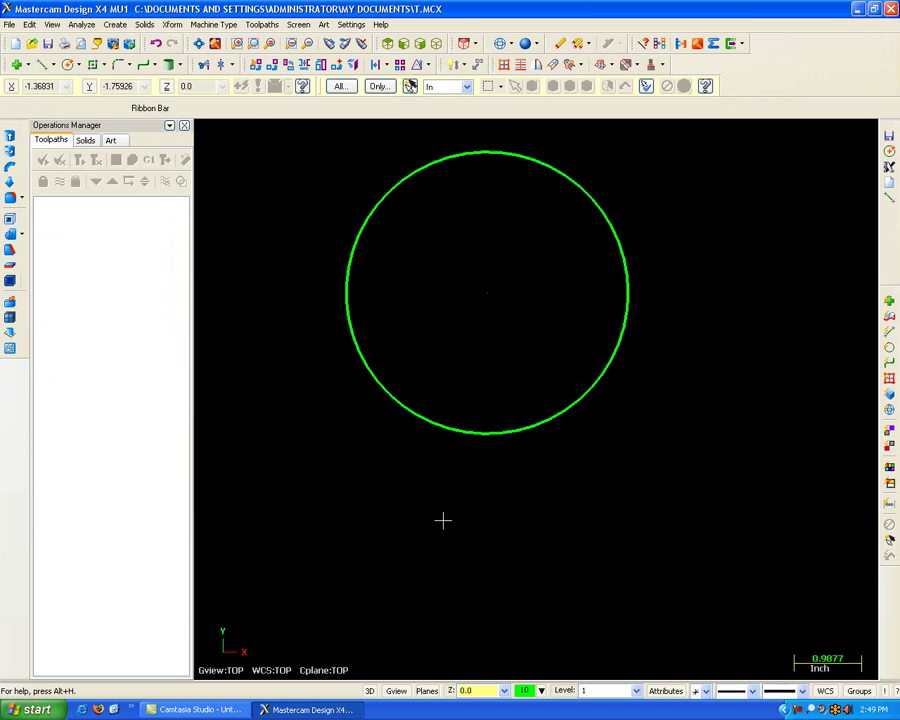